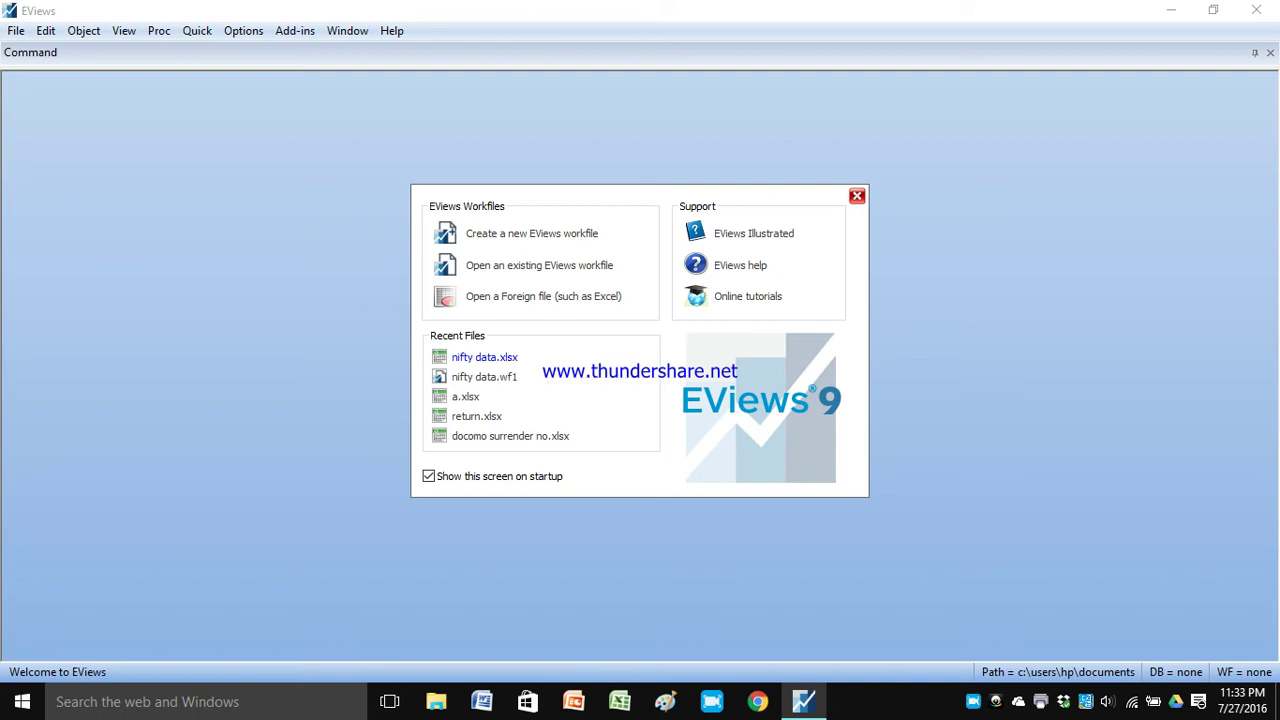
# - Import Sheet1 of nifty data.xlsx into a workfile using the predefined range, without linking the series to the external source
pyautogui.click(484, 357)
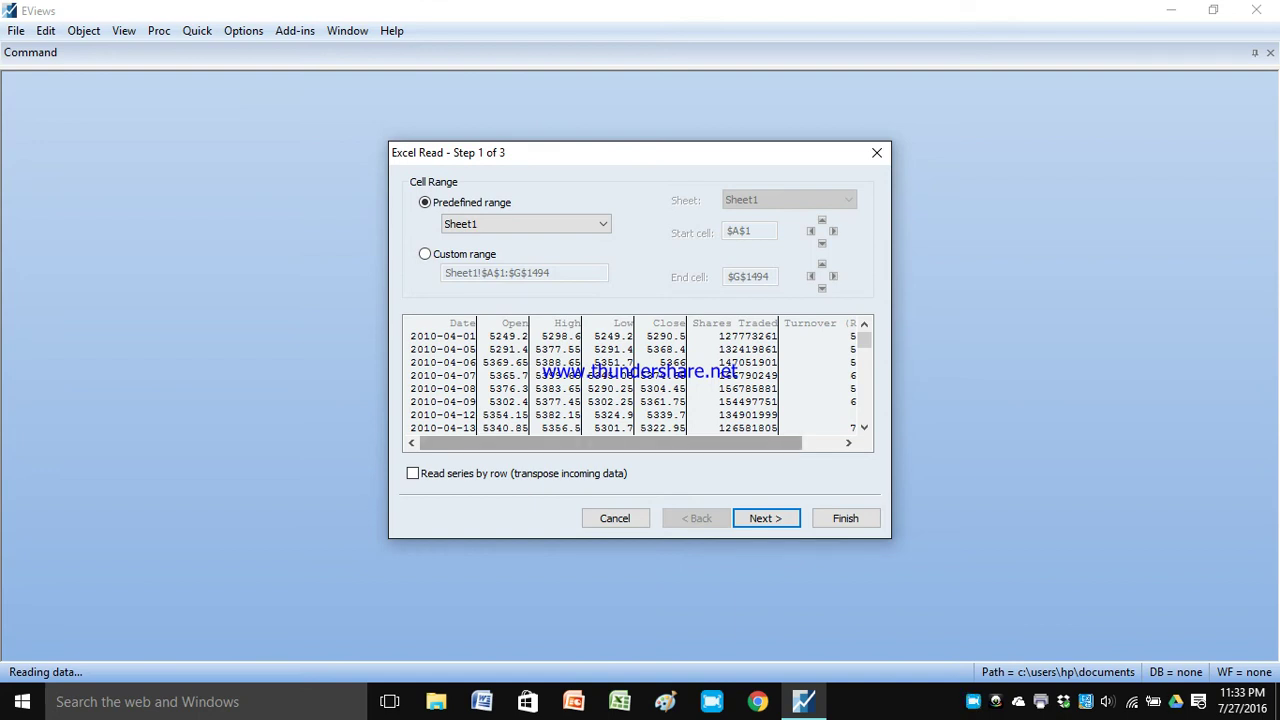
pyautogui.moveTo(610, 443); pyautogui.dragTo(648, 443)
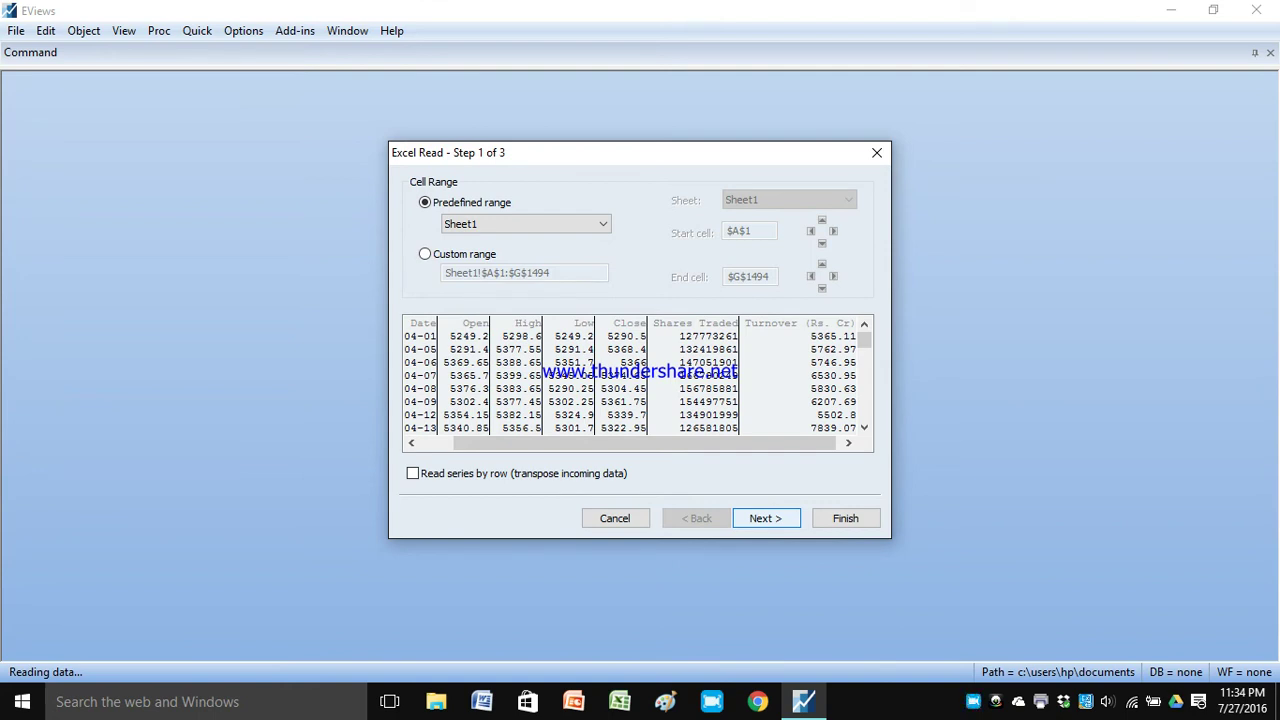
pyautogui.click(845, 518)
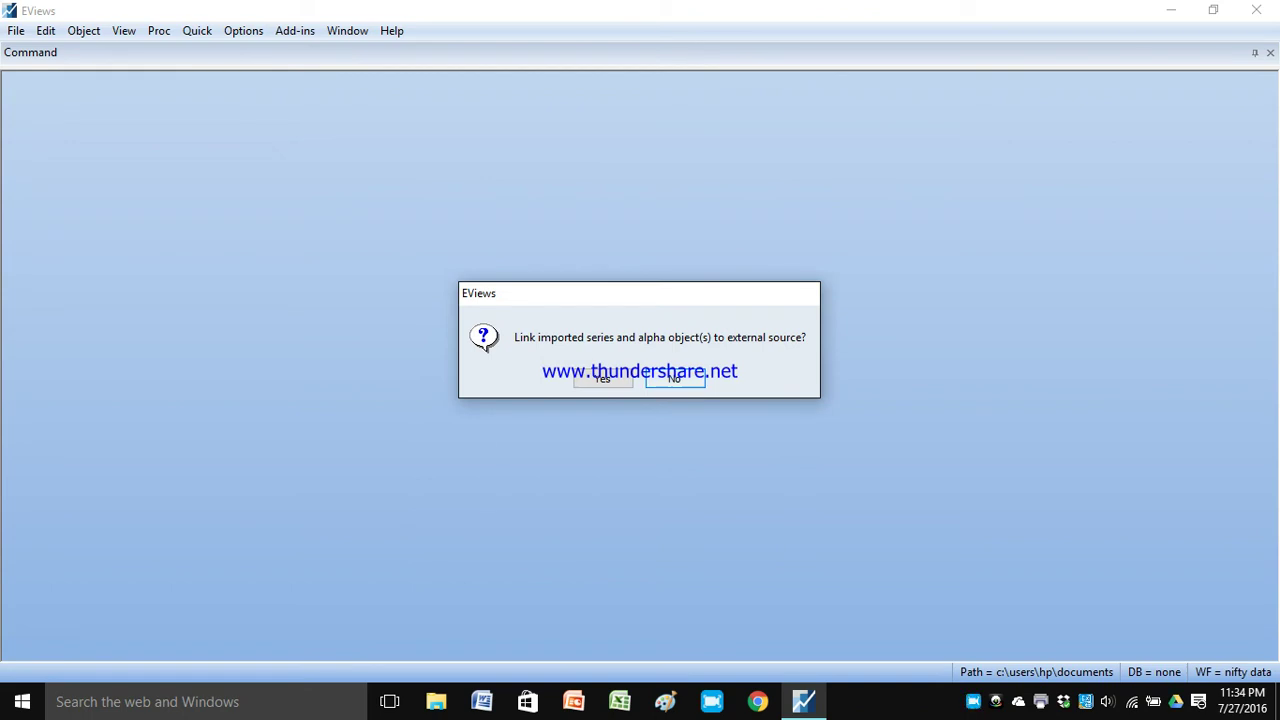
pyautogui.press('Return')
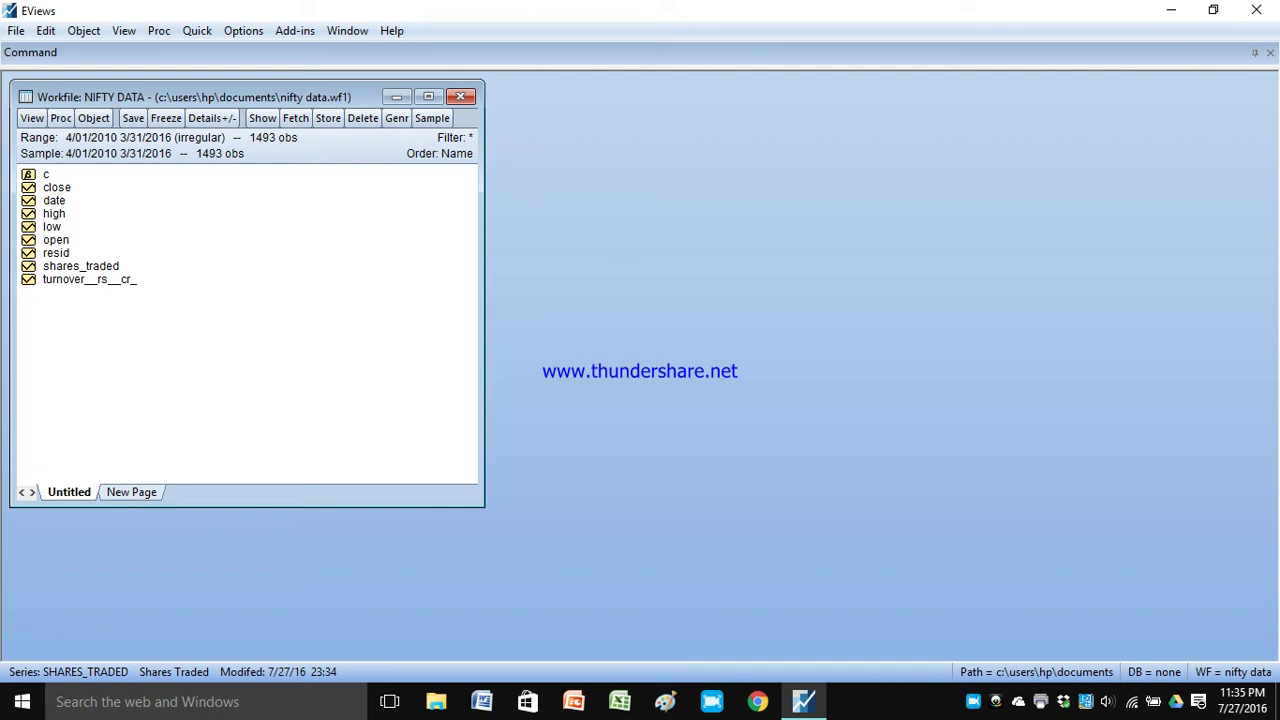
# - Rename the shares_traded series as trade
pyautogui.click(85, 266)
pyautogui.rightClick(86, 267)
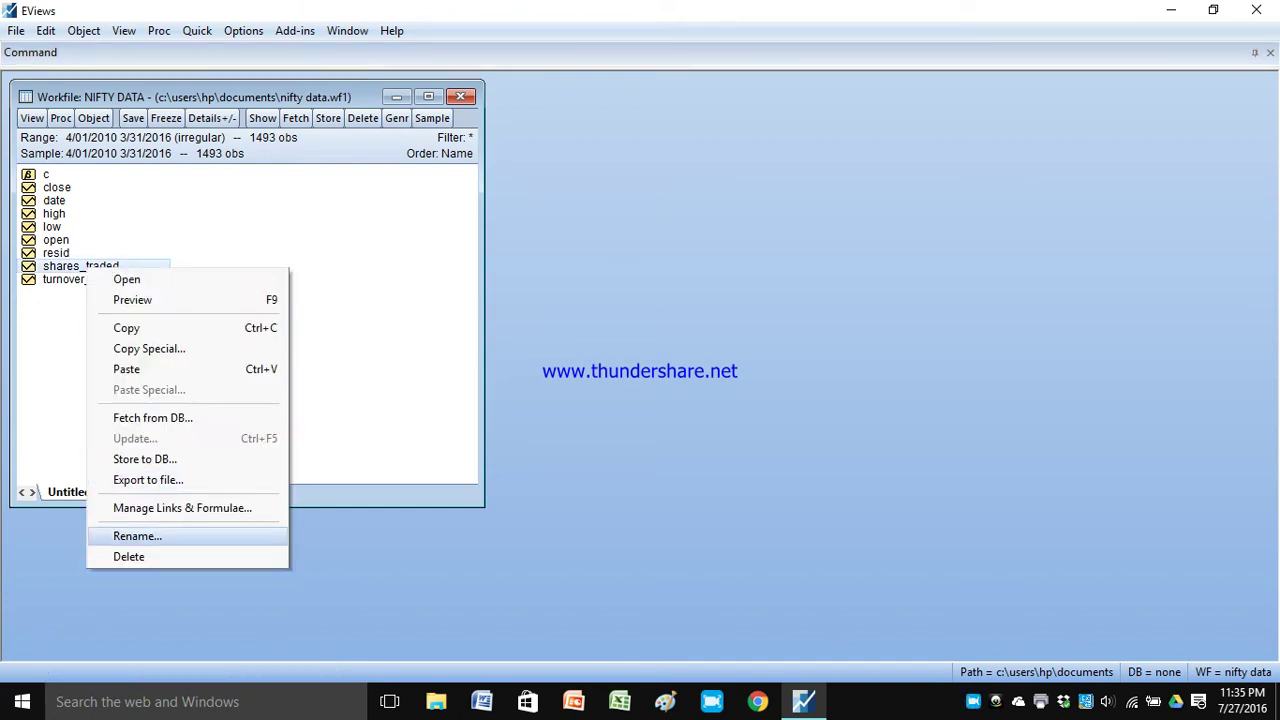
pyautogui.click(137, 536)
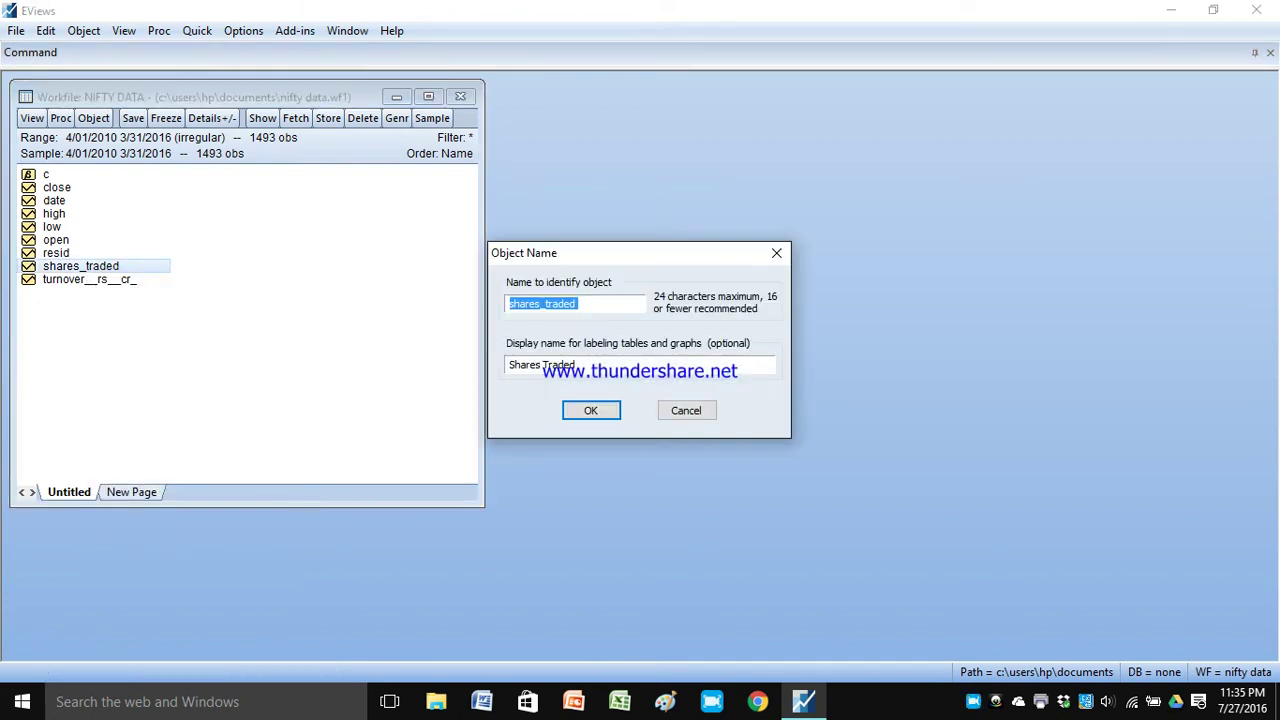
pyautogui.press('BackSpace')
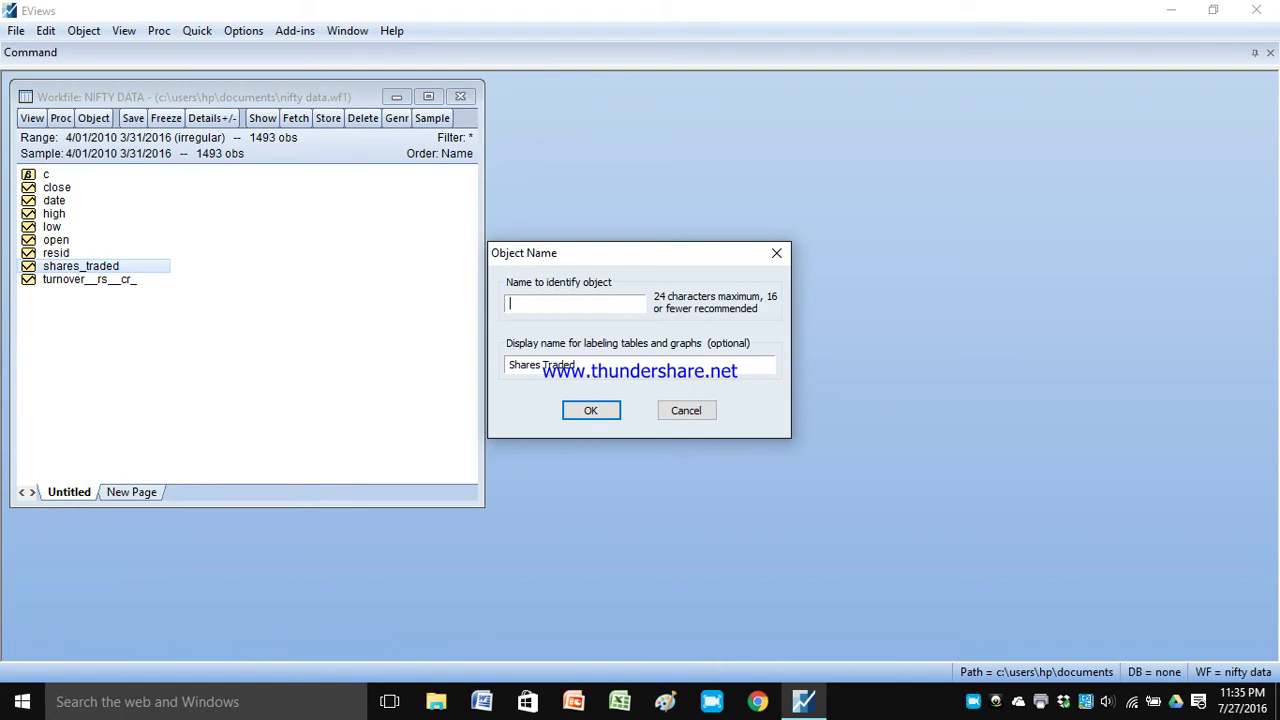
pyautogui.write('trade')
pyautogui.press('Return')
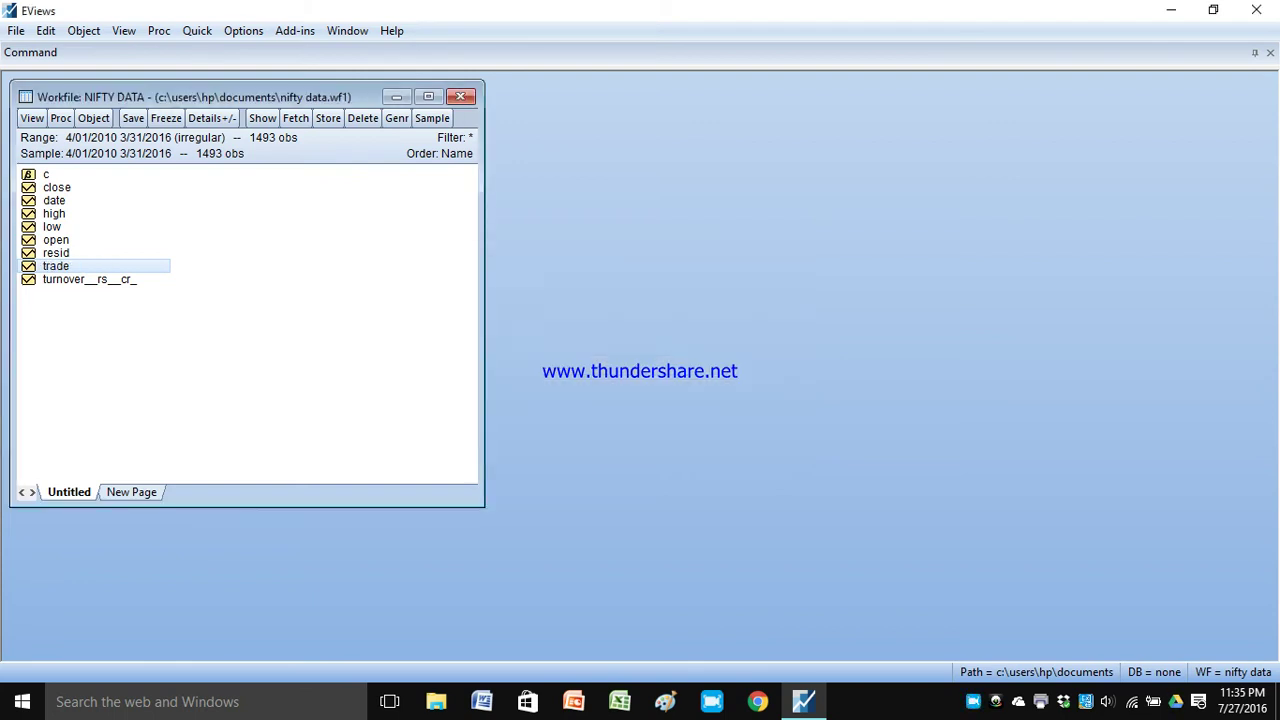
# - Rename the turnover__rs__cr_ series as turnover
pyautogui.click(90, 280)
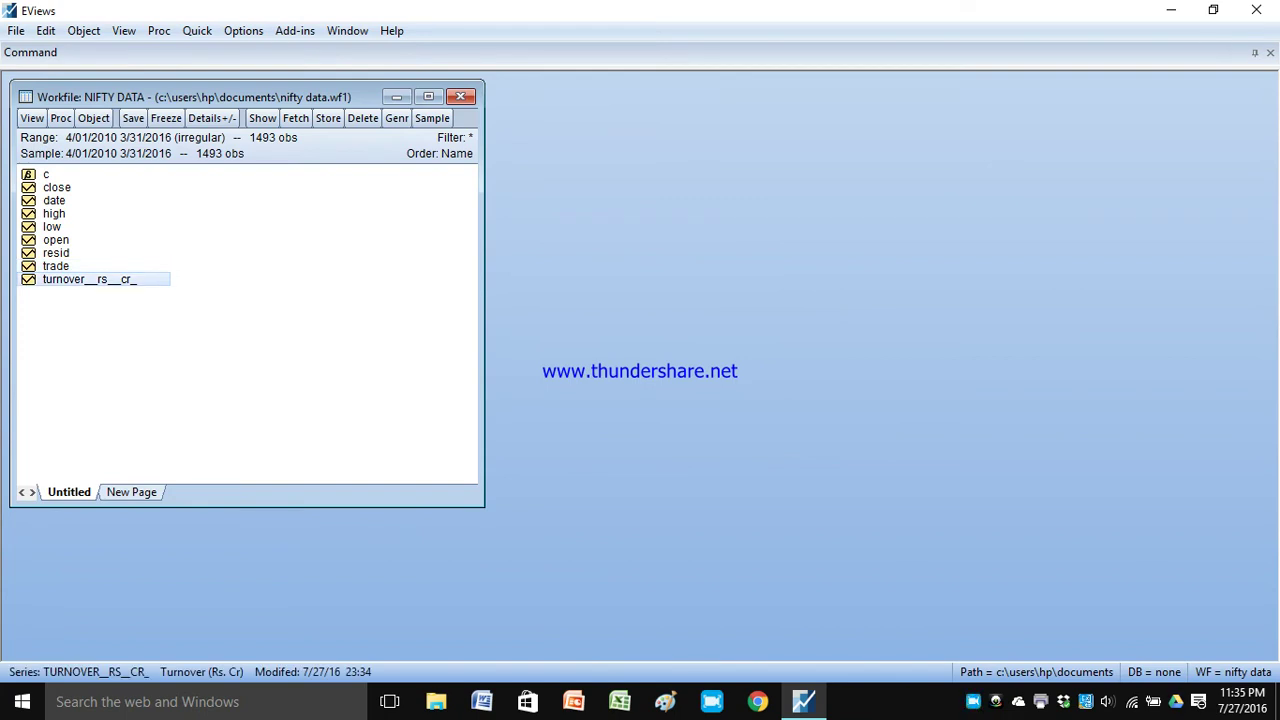
pyautogui.rightClick(118, 282)
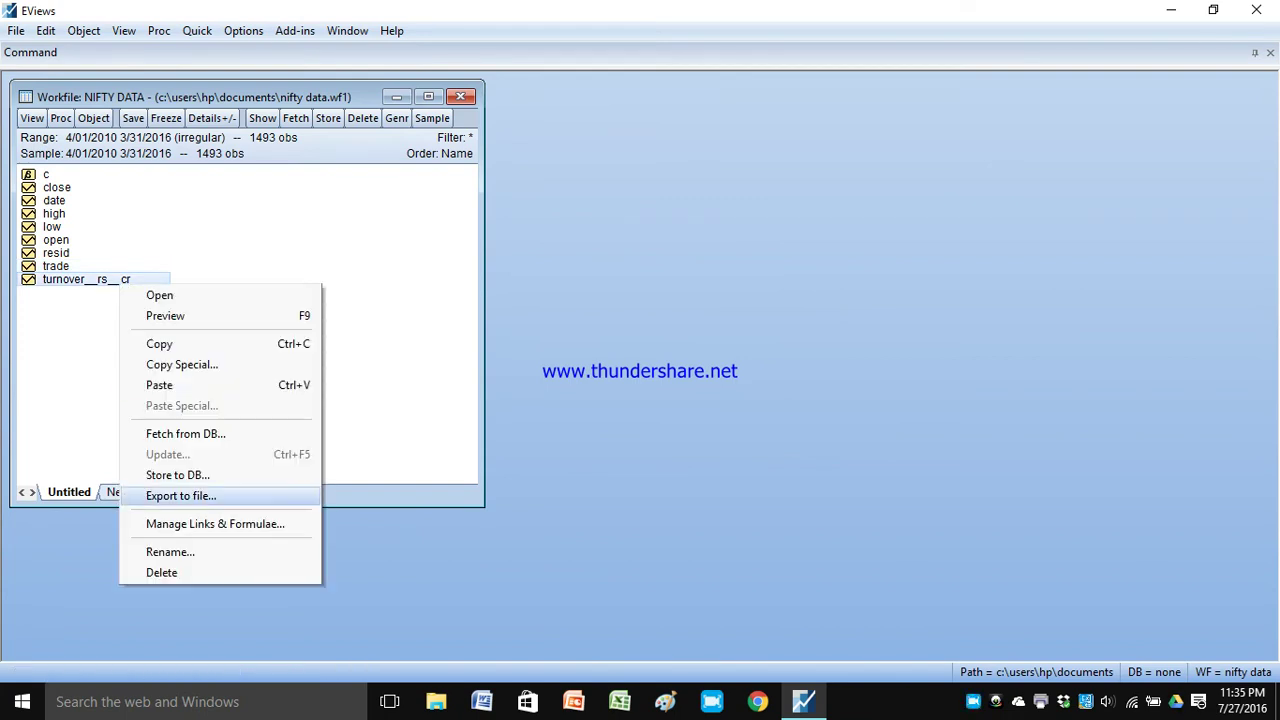
pyautogui.click(168, 552)
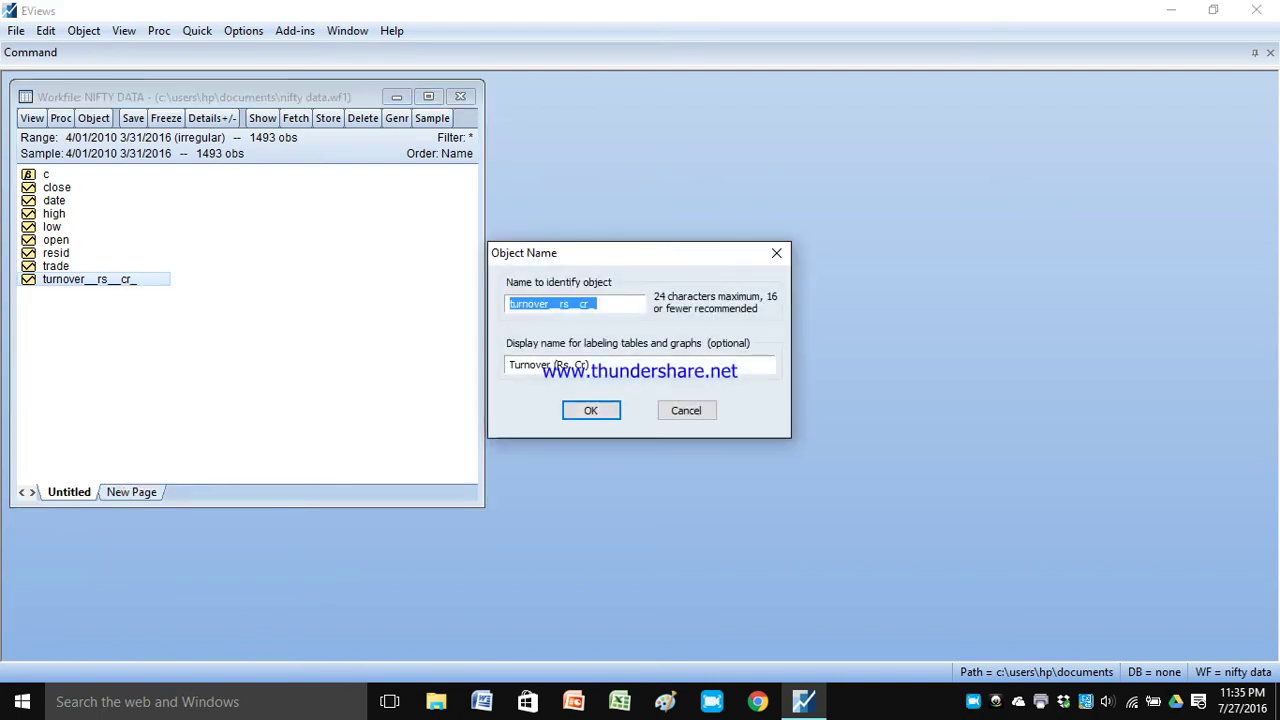
pyautogui.write('turnover')
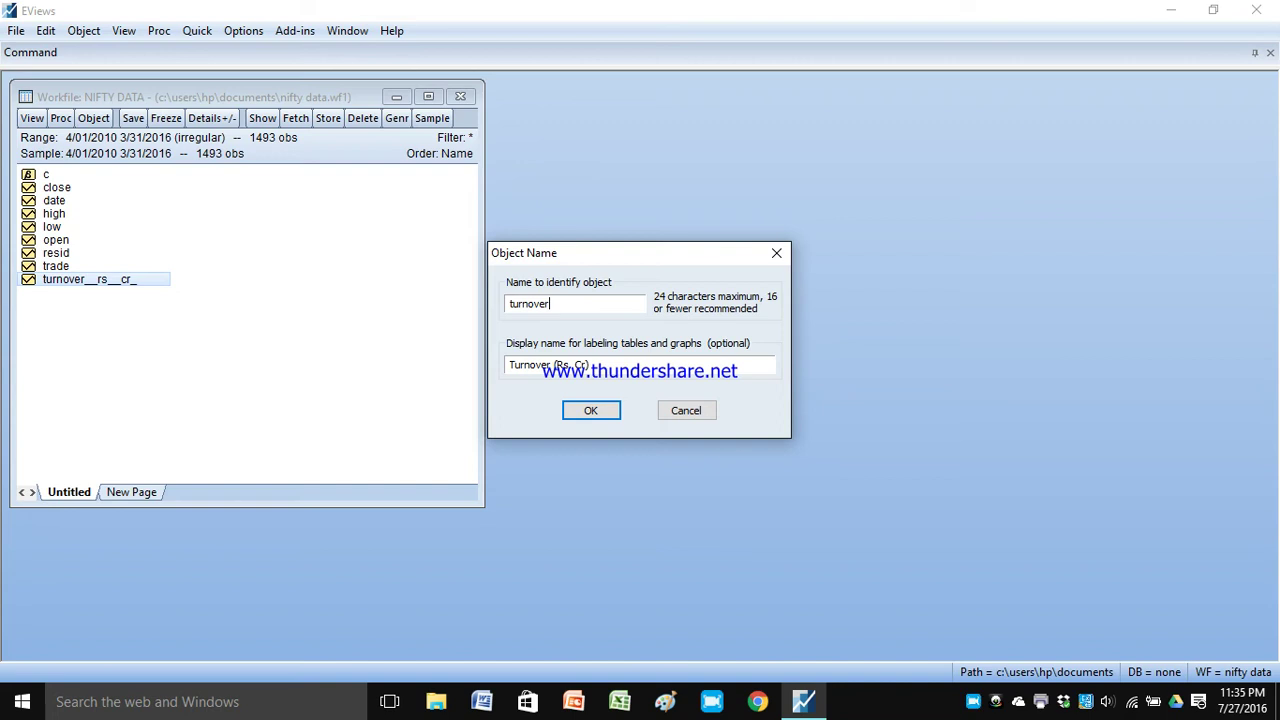
pyautogui.press('Return')
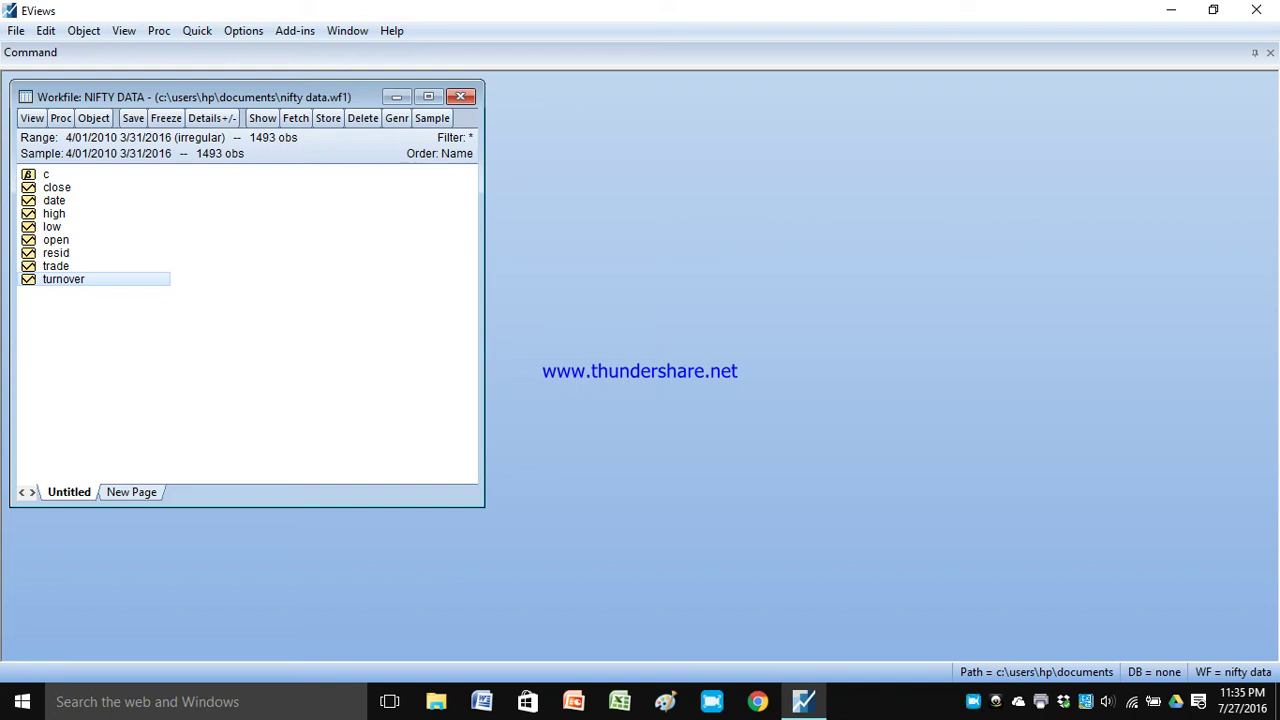
# - Open the turnover series, plot its raw data as a basic Line & Symbol graph, and maximize the series window
pyautogui.click(32, 118)
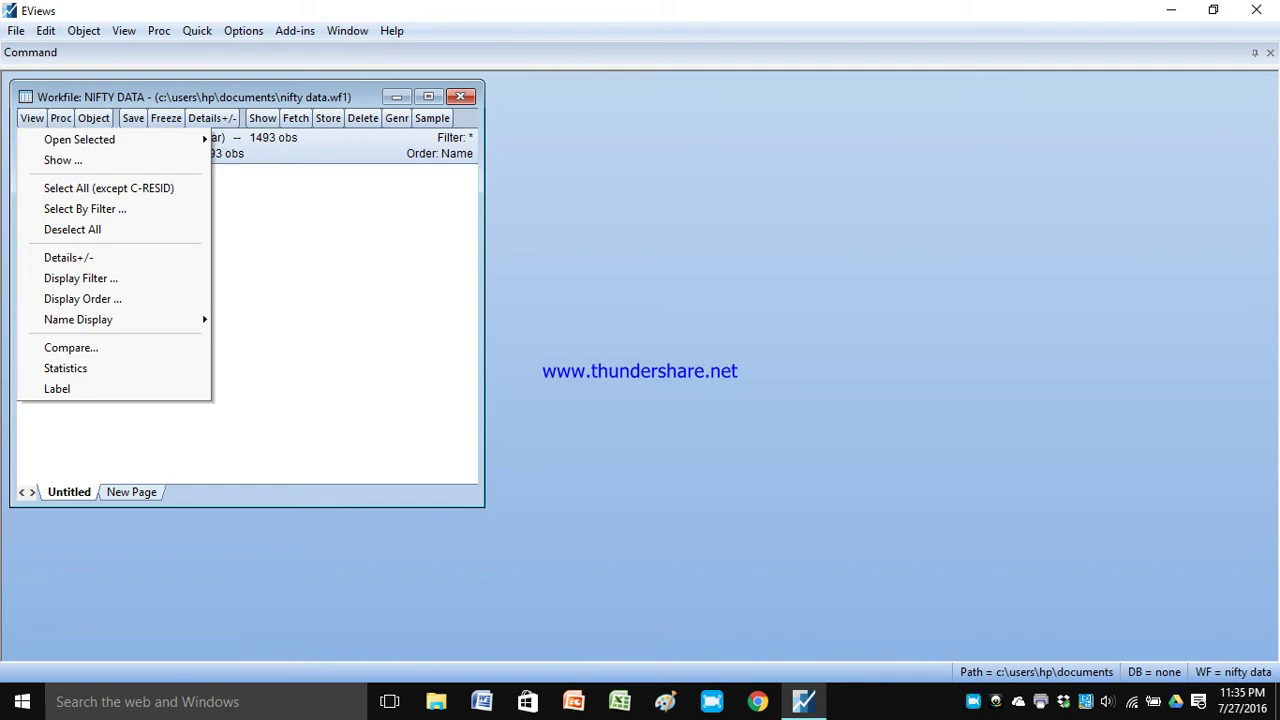
pyautogui.press('Escape')
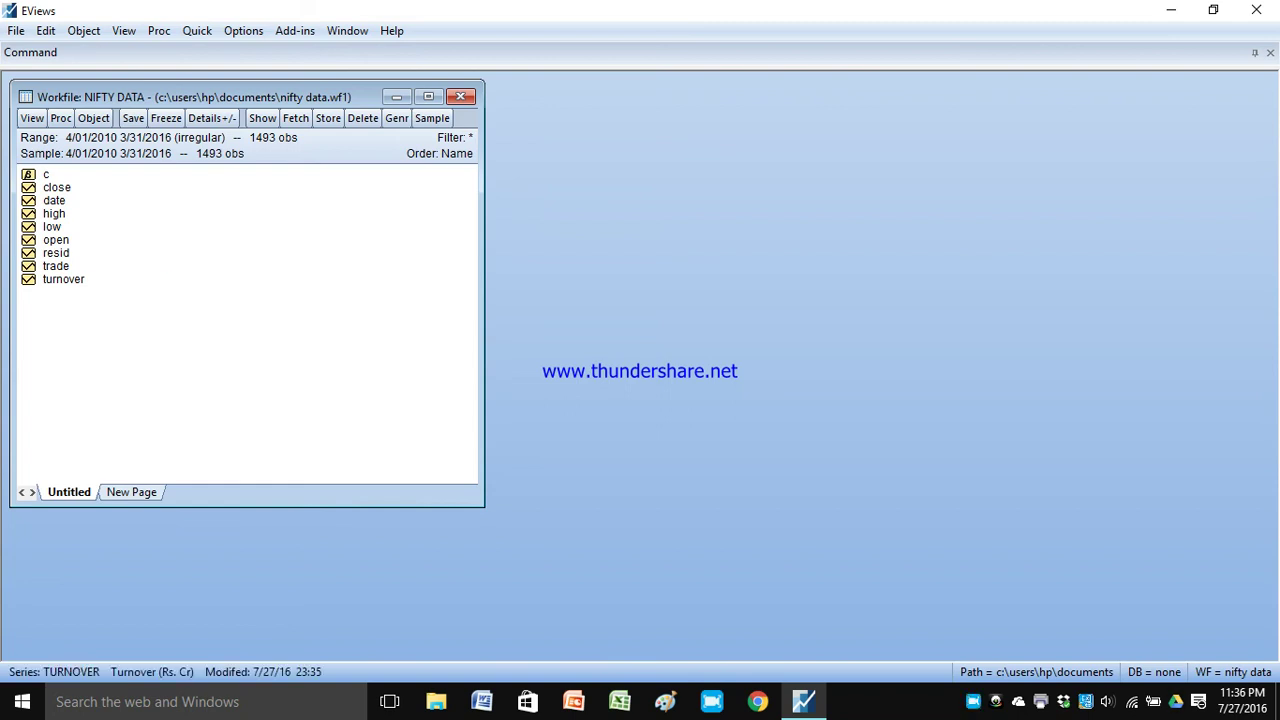
pyautogui.doubleClick(63, 279)
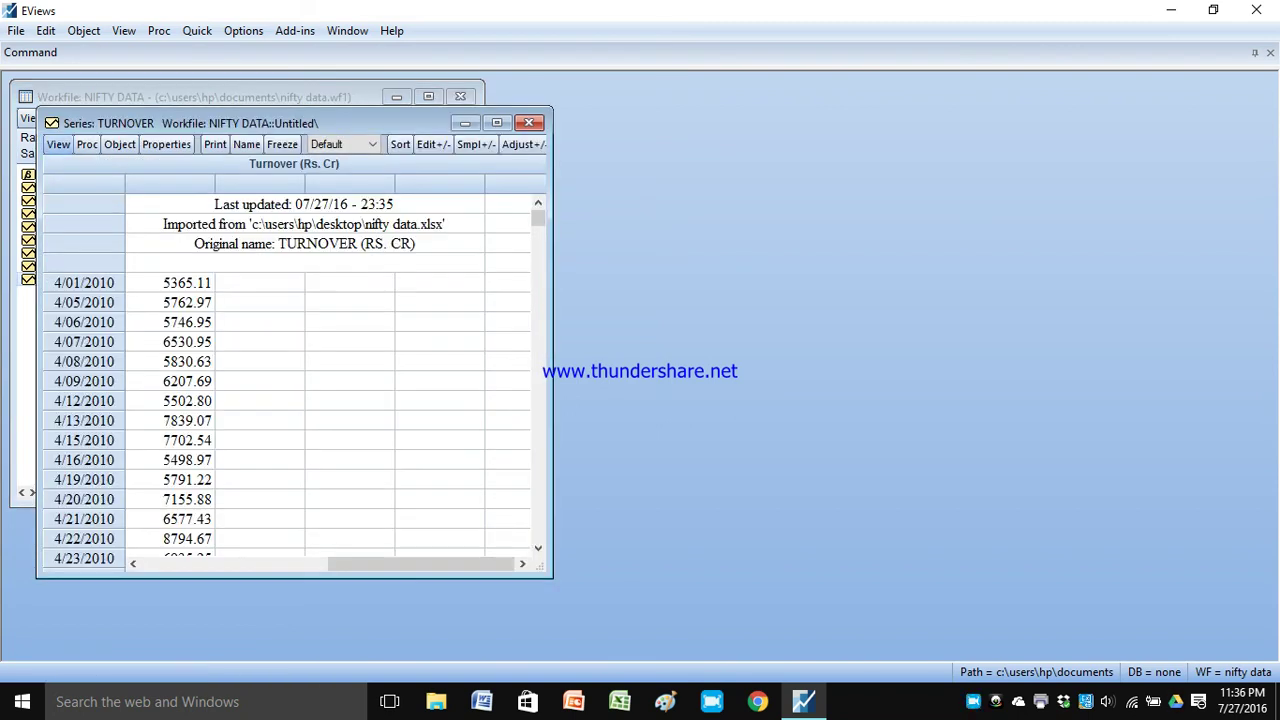
pyautogui.click(58, 144)
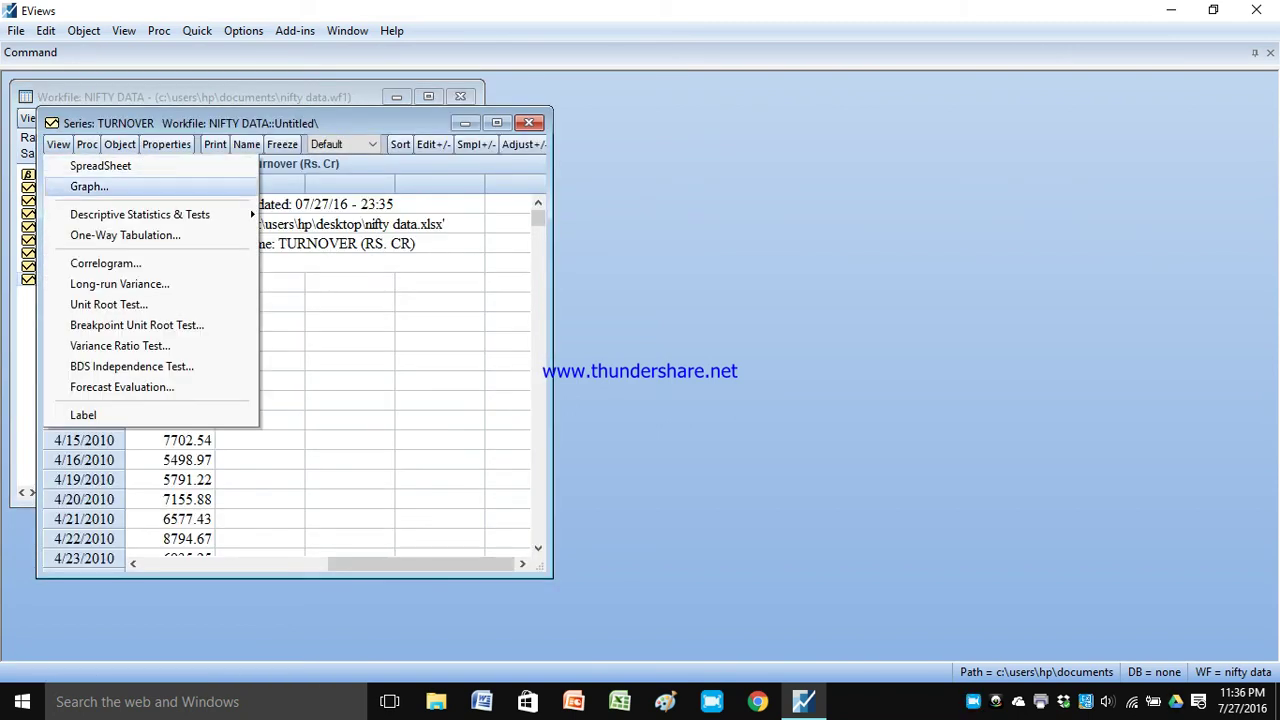
pyautogui.click(89, 186)
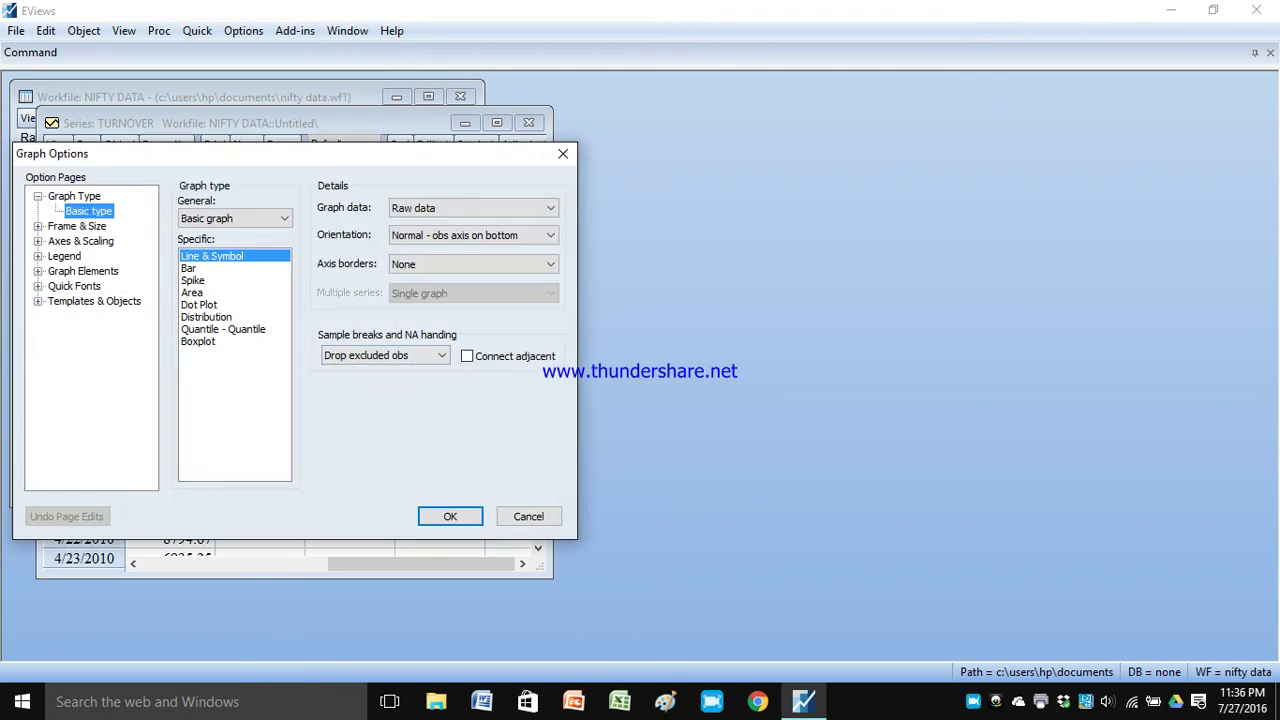
pyautogui.press('Return')
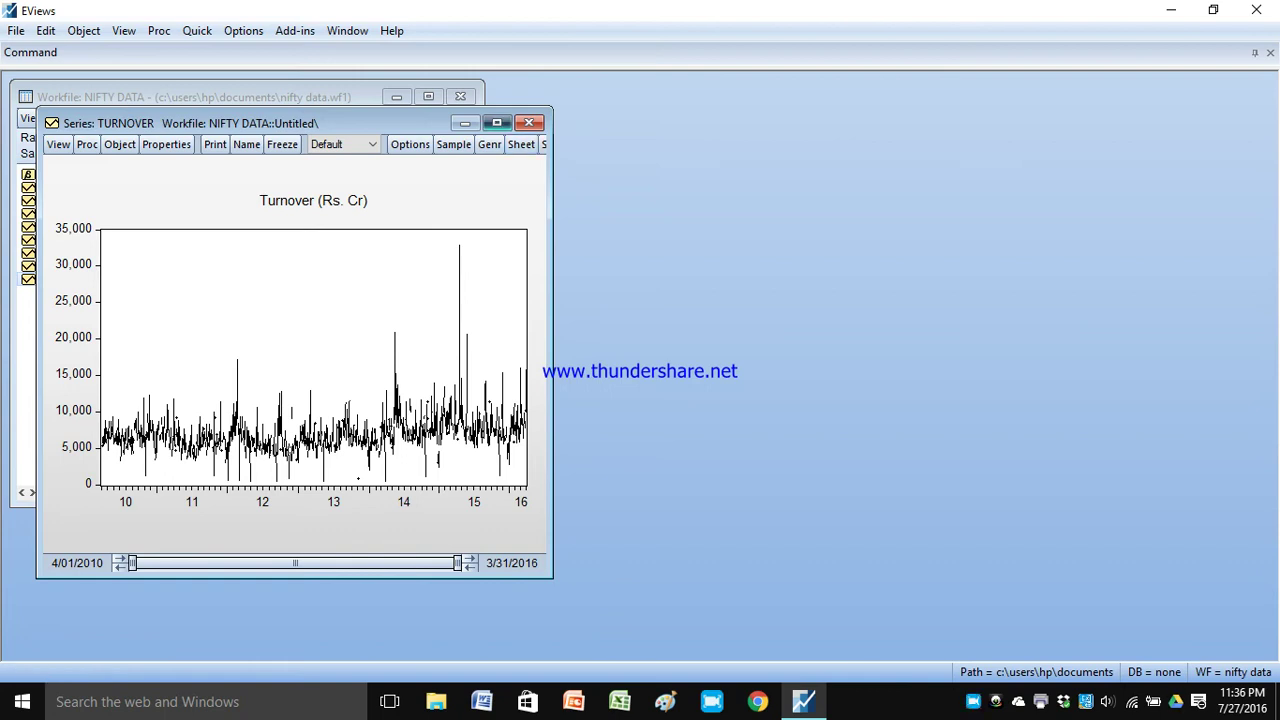
pyautogui.click(497, 123)
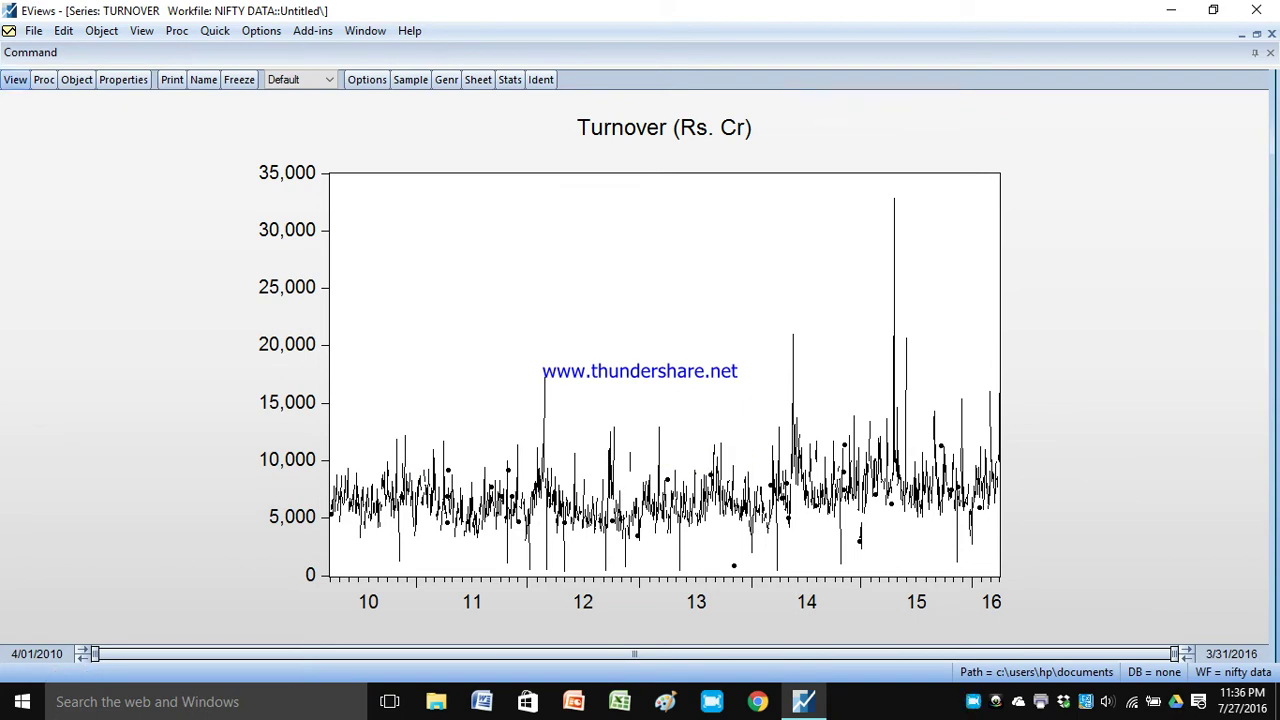
# - Enable Connect adjacent in the turnover graph's options so the line bridges sample breaks
pyautogui.click(15, 79)
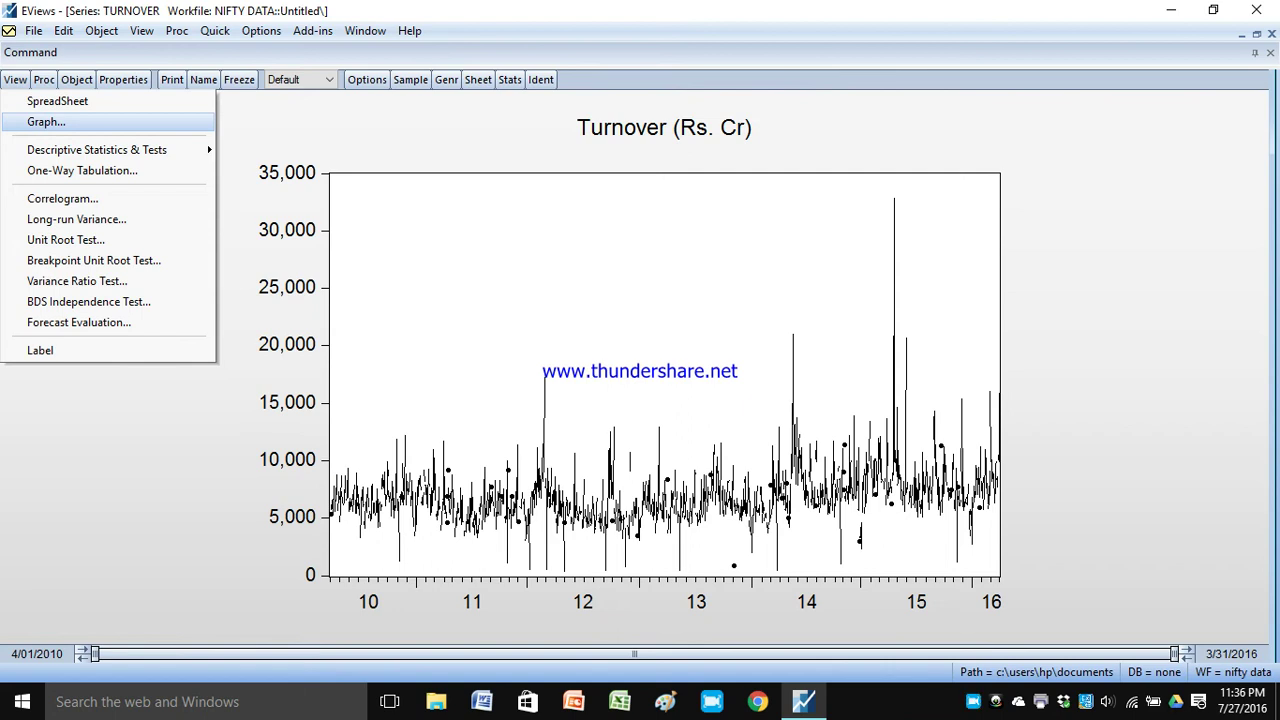
pyautogui.click(46, 121)
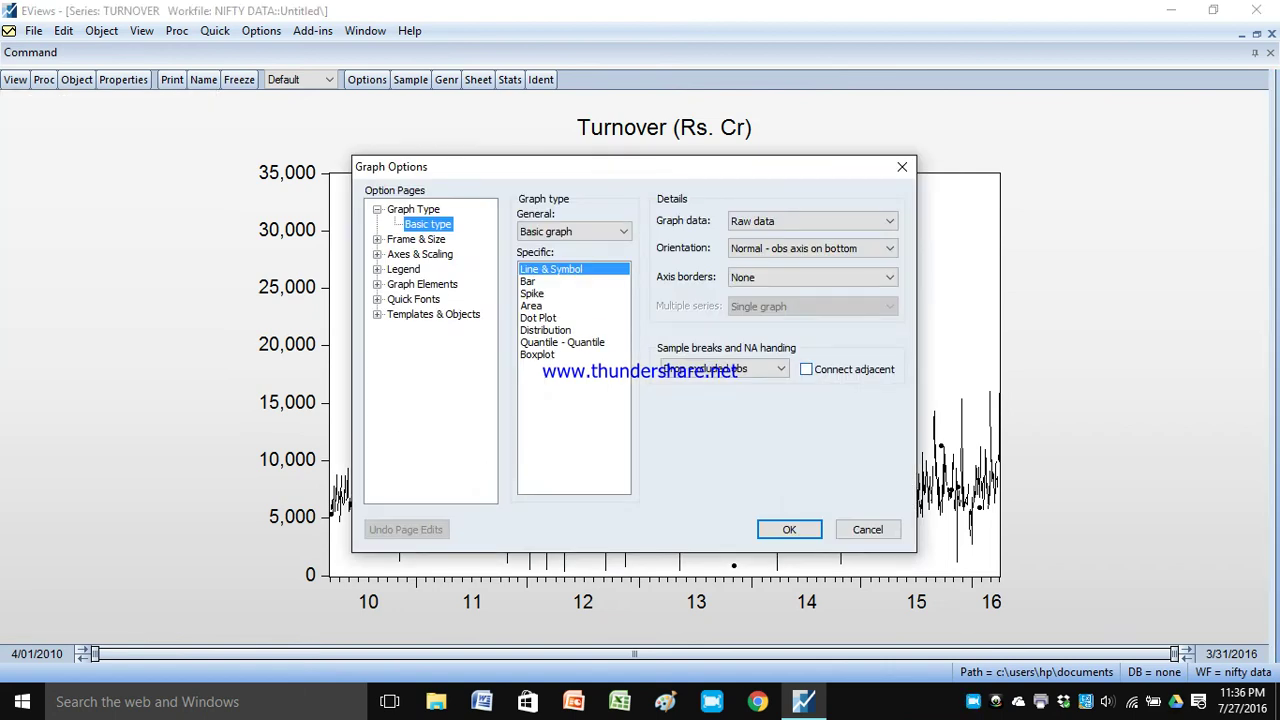
pyautogui.click(806, 369)
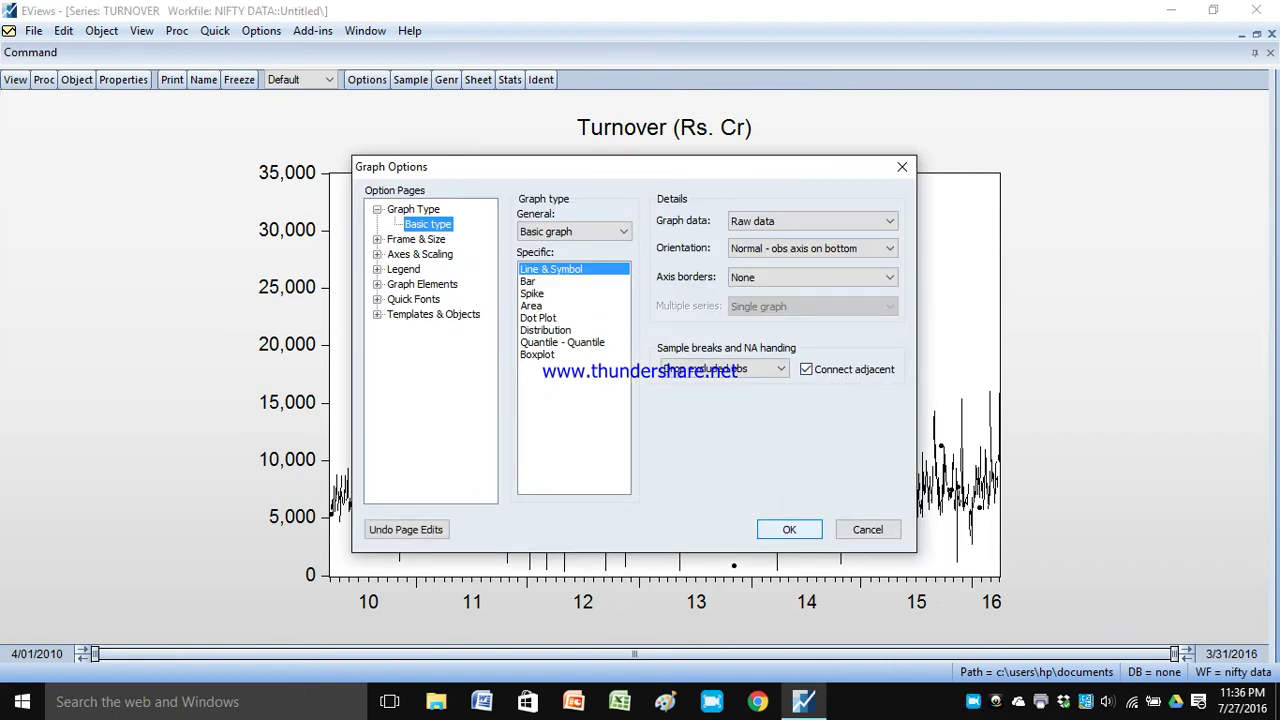
pyautogui.click(789, 530)
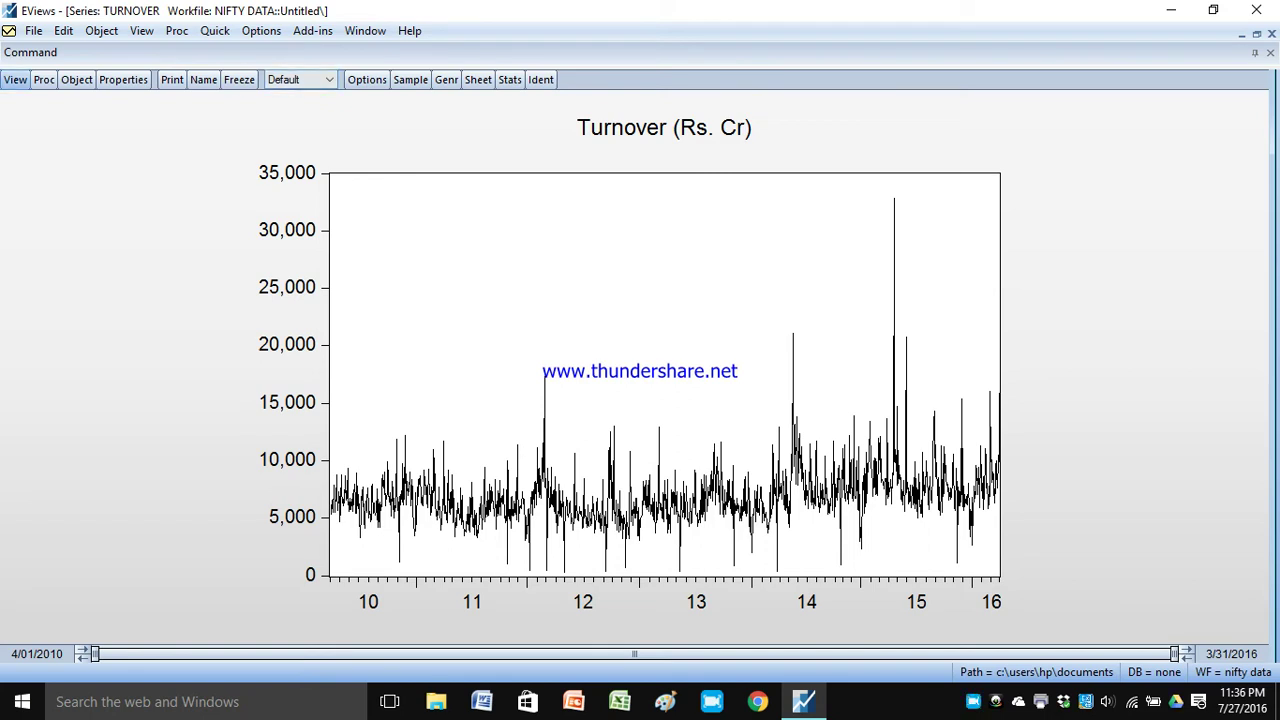
# - Disable Connect adjacent in the turnover graph's options and apply the change
pyautogui.click(15, 79)
pyautogui.click(46, 121)
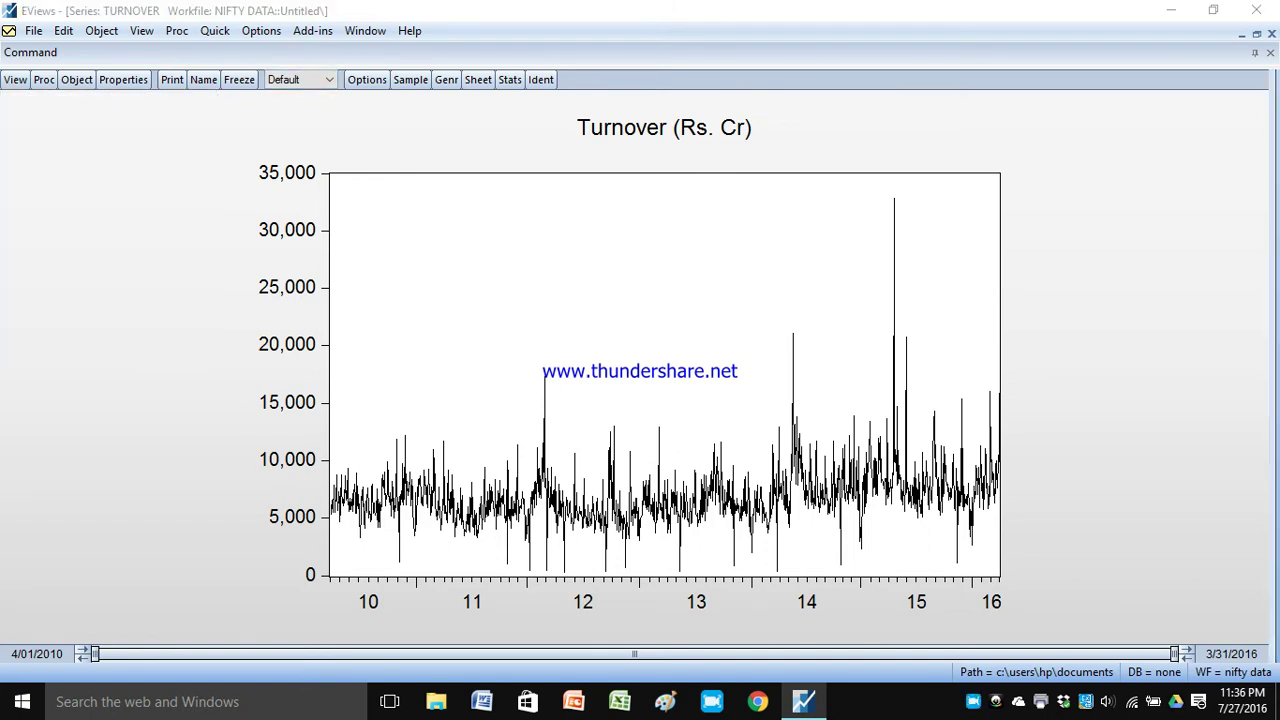
pyautogui.click(806, 369)
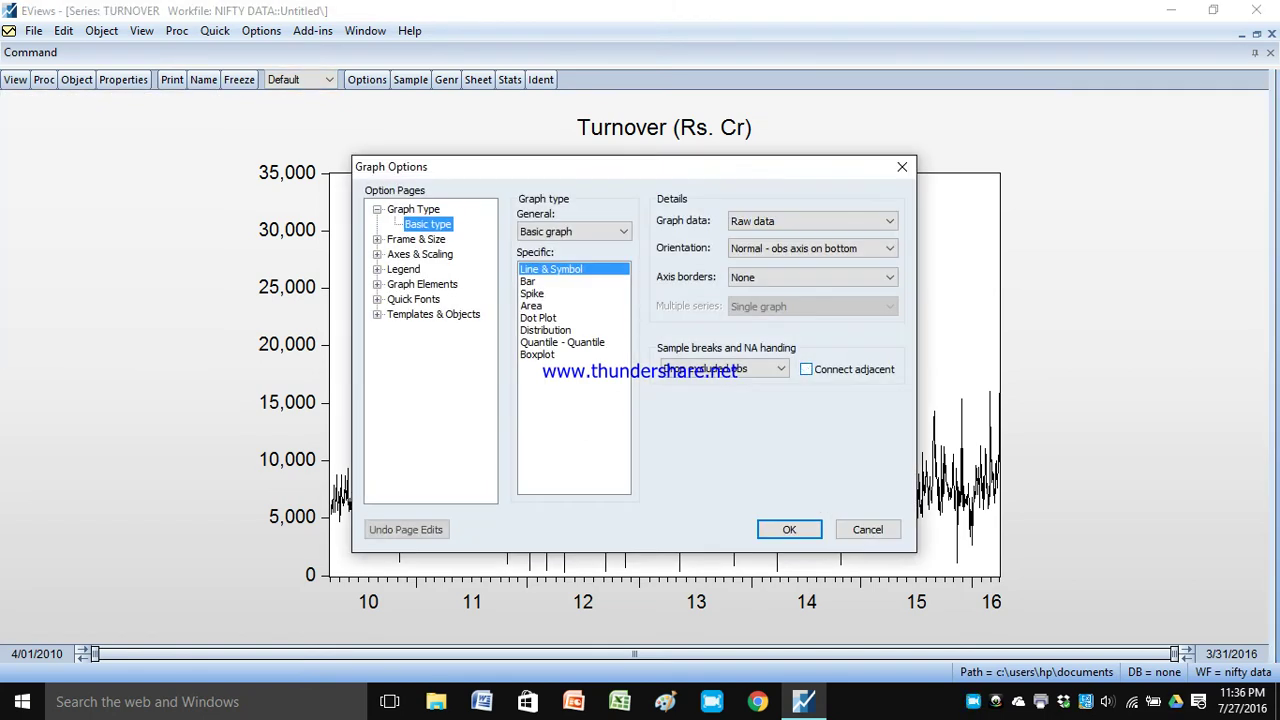
pyautogui.click(789, 529)
pyautogui.moveTo(788, 523)
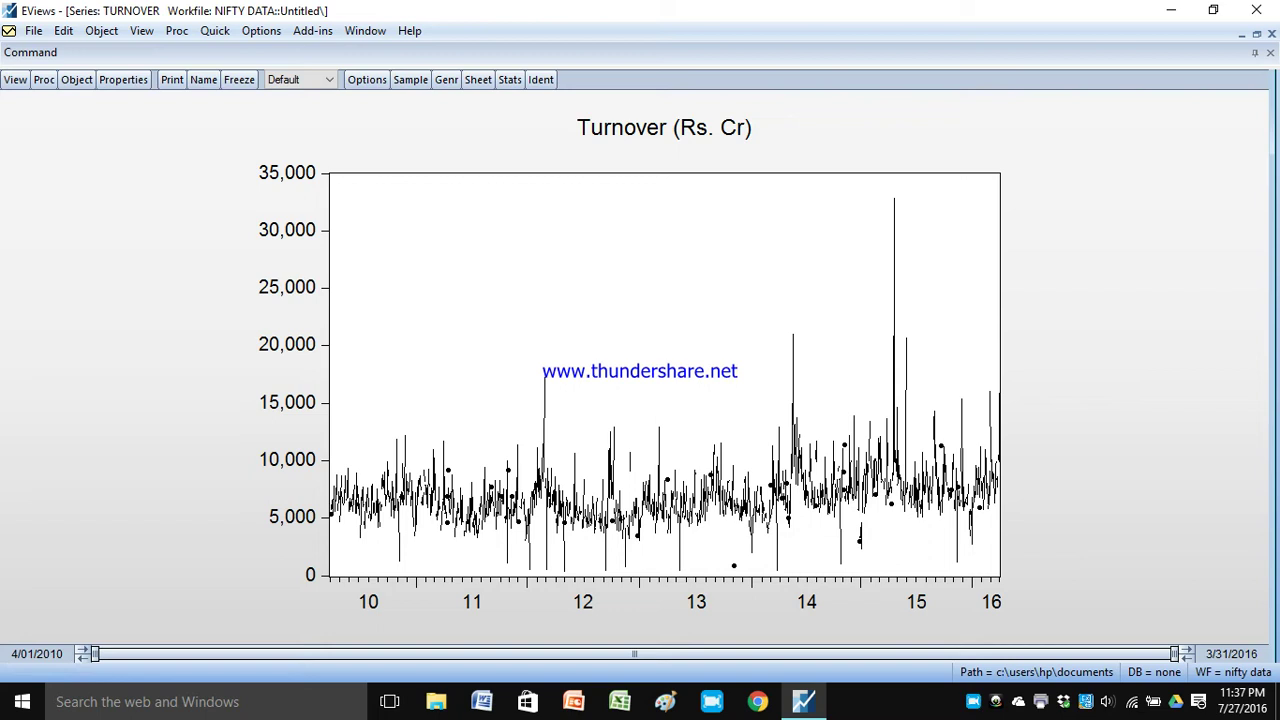
# - Turn Connect adjacent back on for the turnover line graph and apply it
pyautogui.click(15, 79)
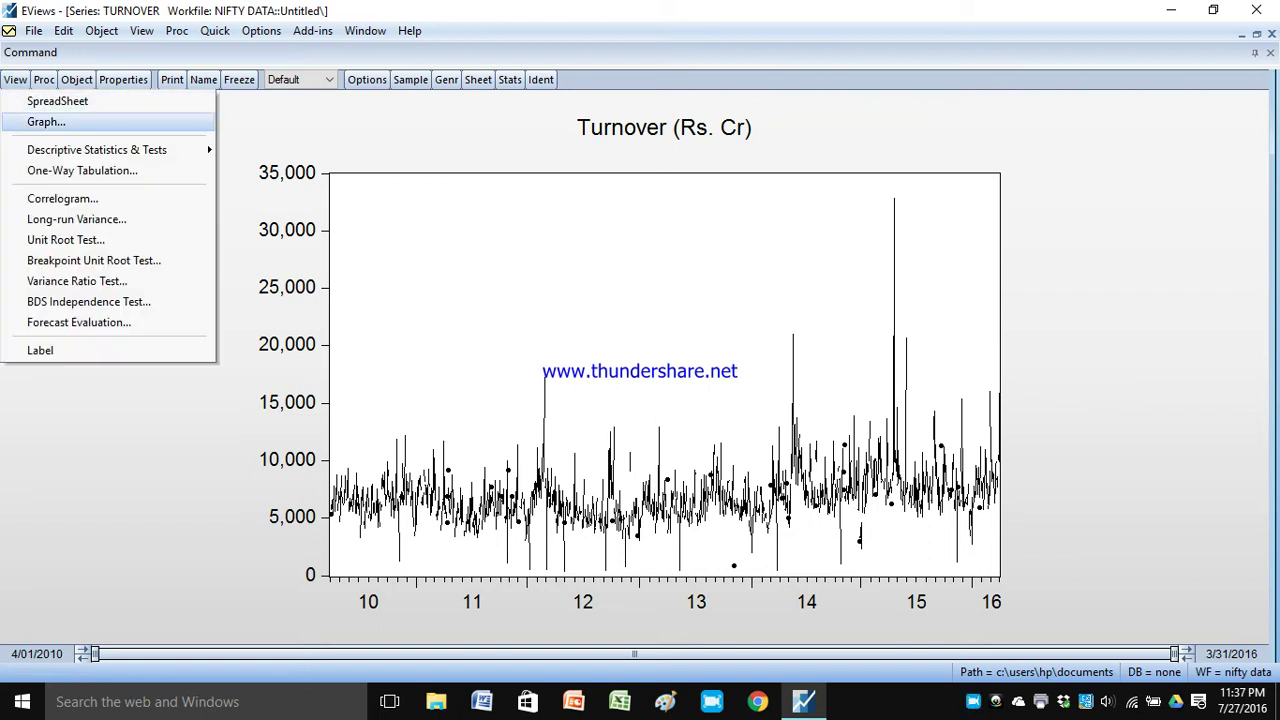
pyautogui.press('Return')
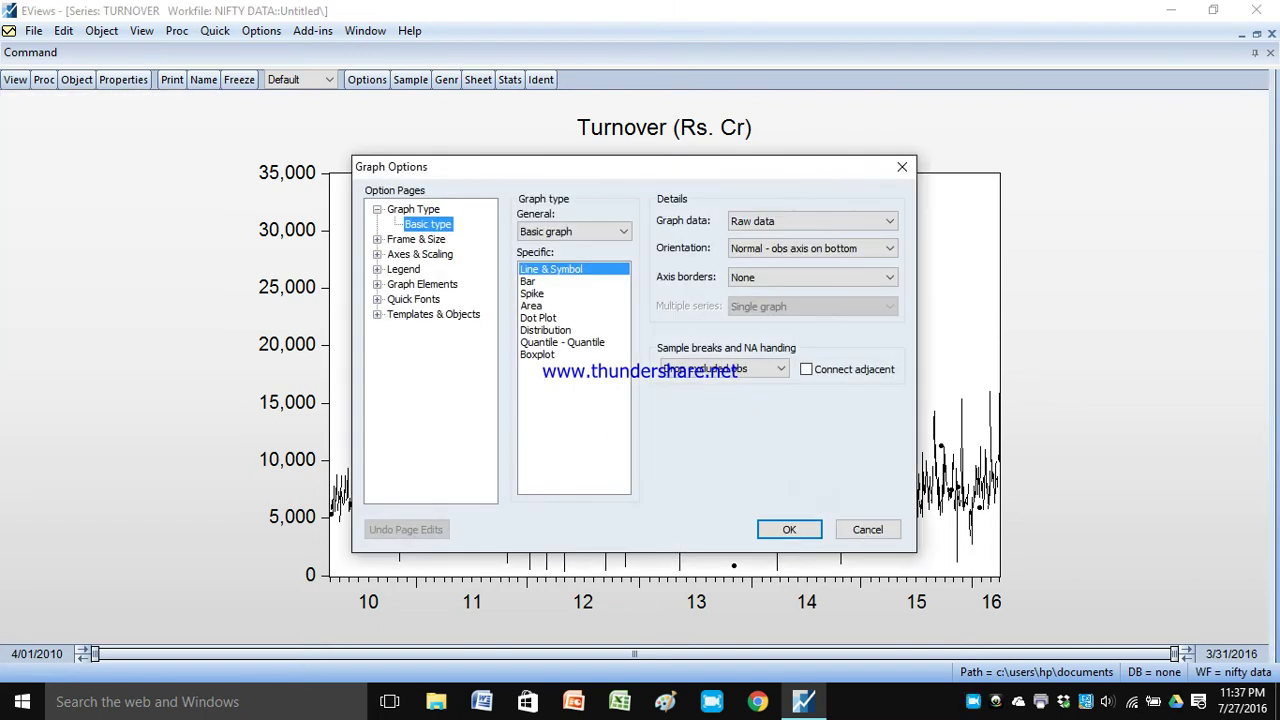
pyautogui.click(806, 369)
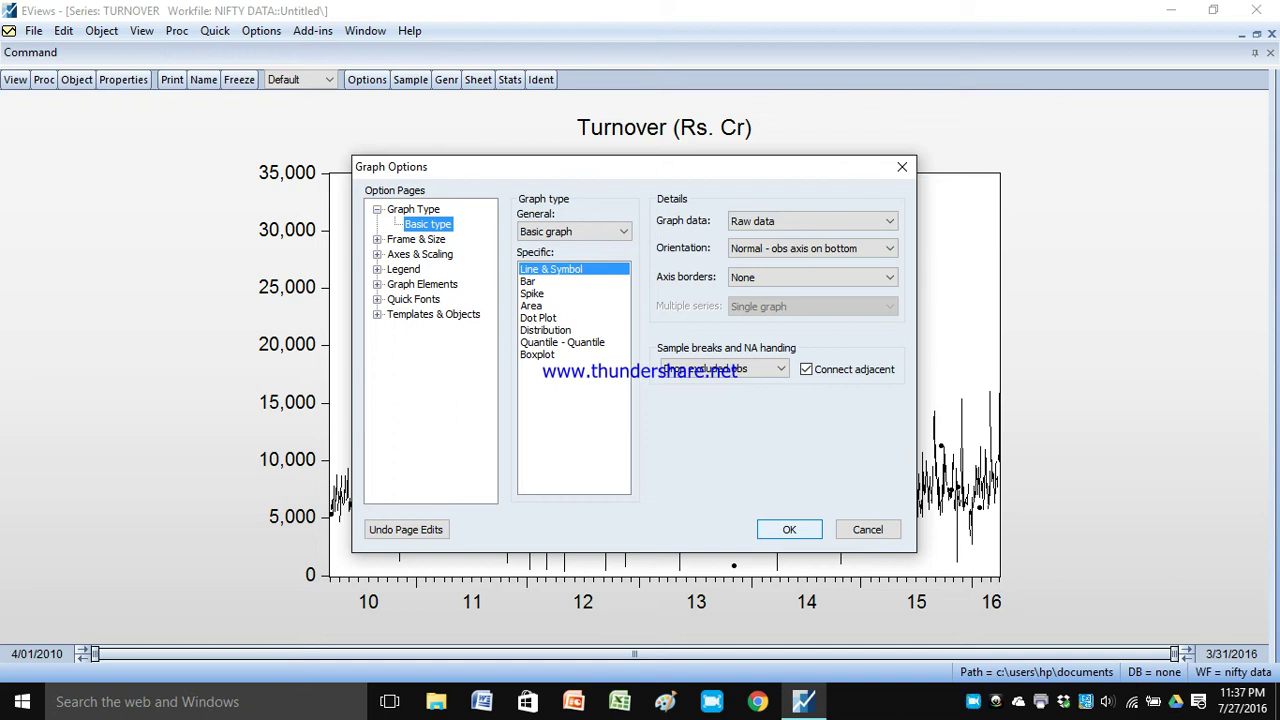
pyautogui.click(789, 529)
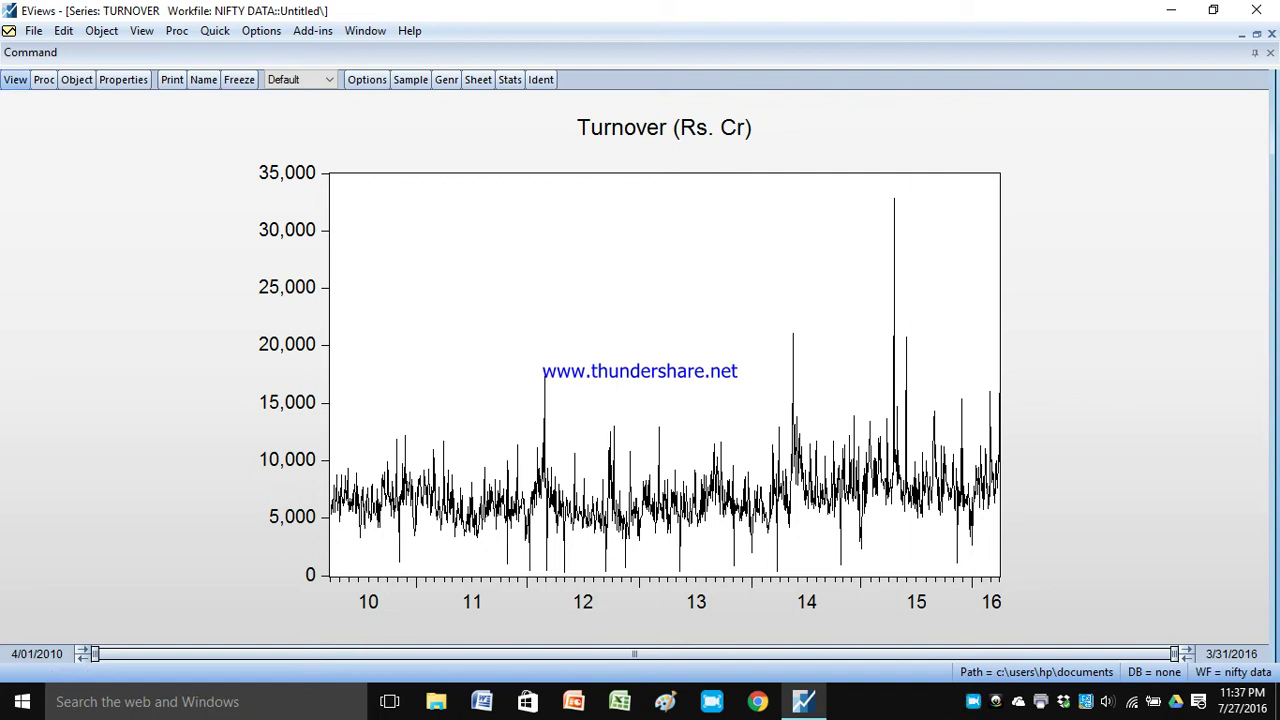
# - Return the turnover series to its spreadsheet view and display its histogram with descriptive statistics
pyautogui.click(15, 79)
pyautogui.click(57, 101)
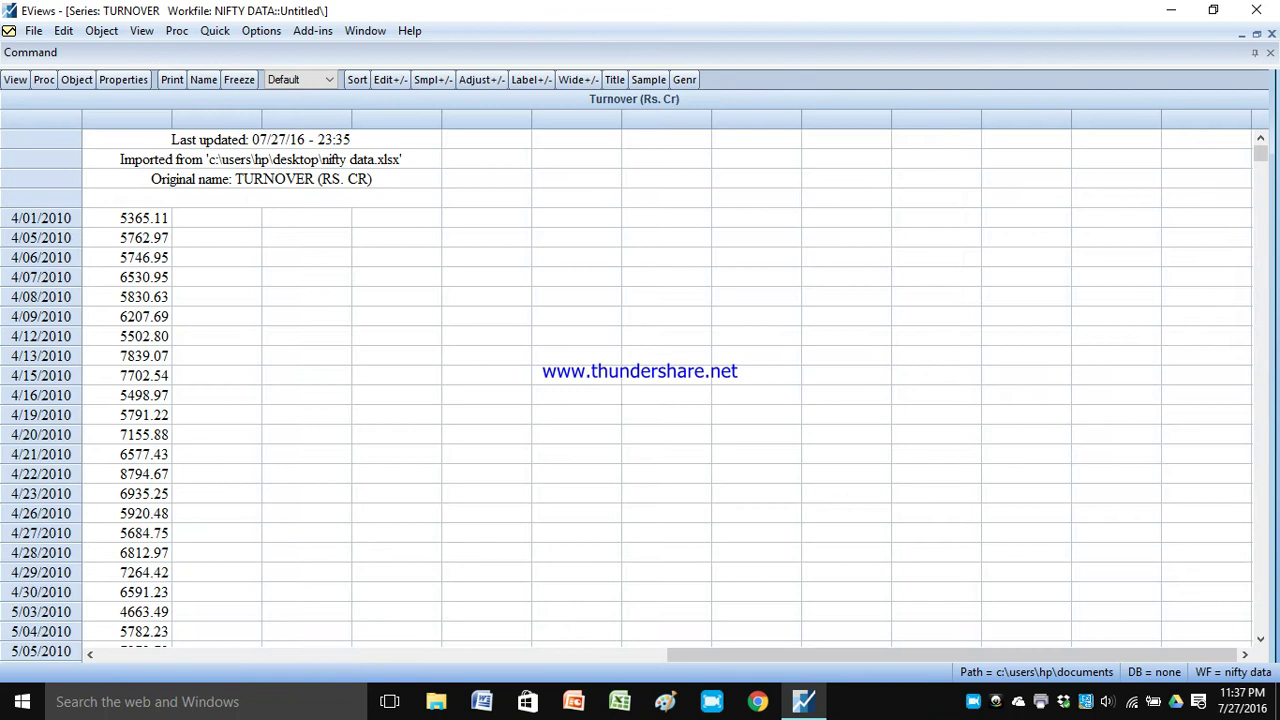
pyautogui.click(15, 79)
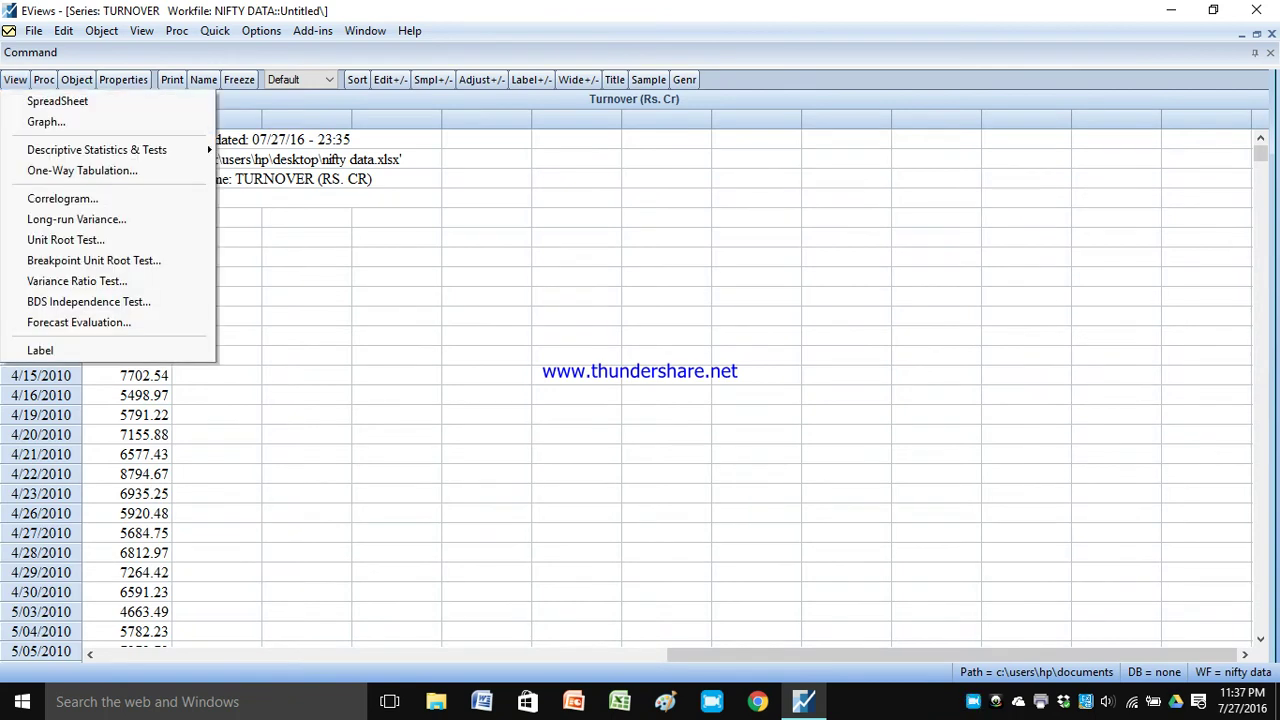
pyautogui.moveTo(97, 149)
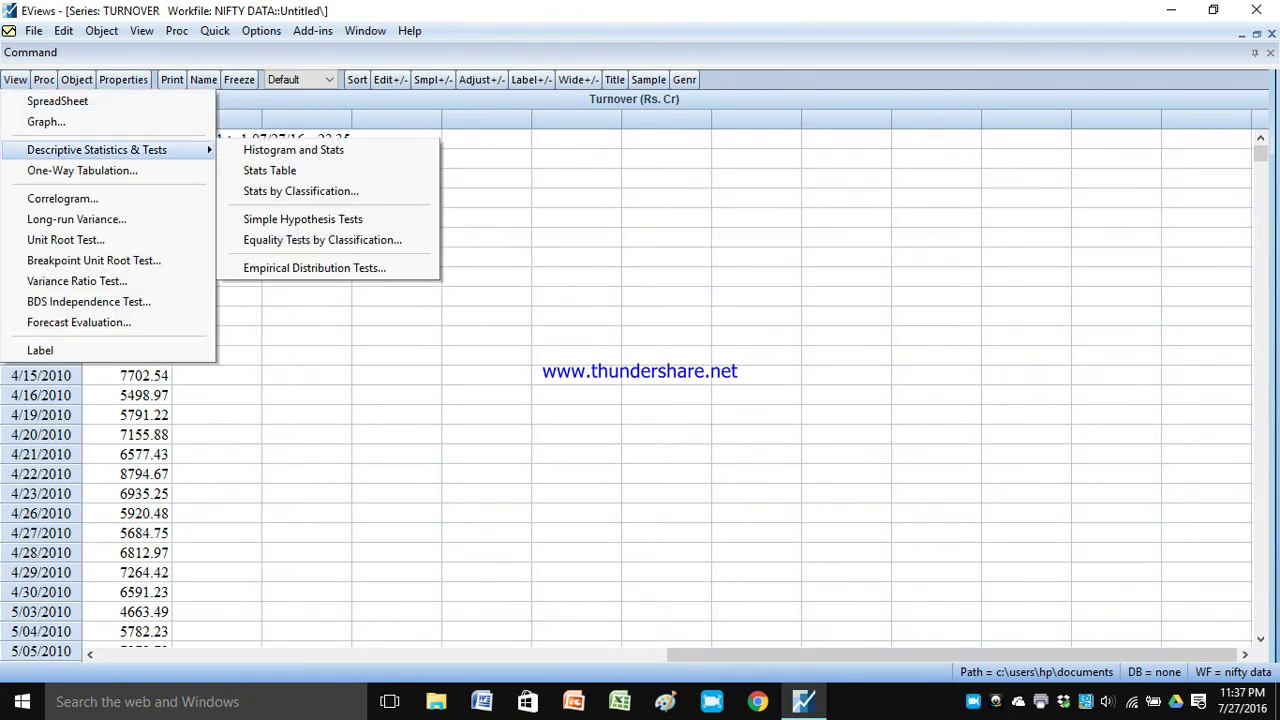
pyautogui.click(293, 149)
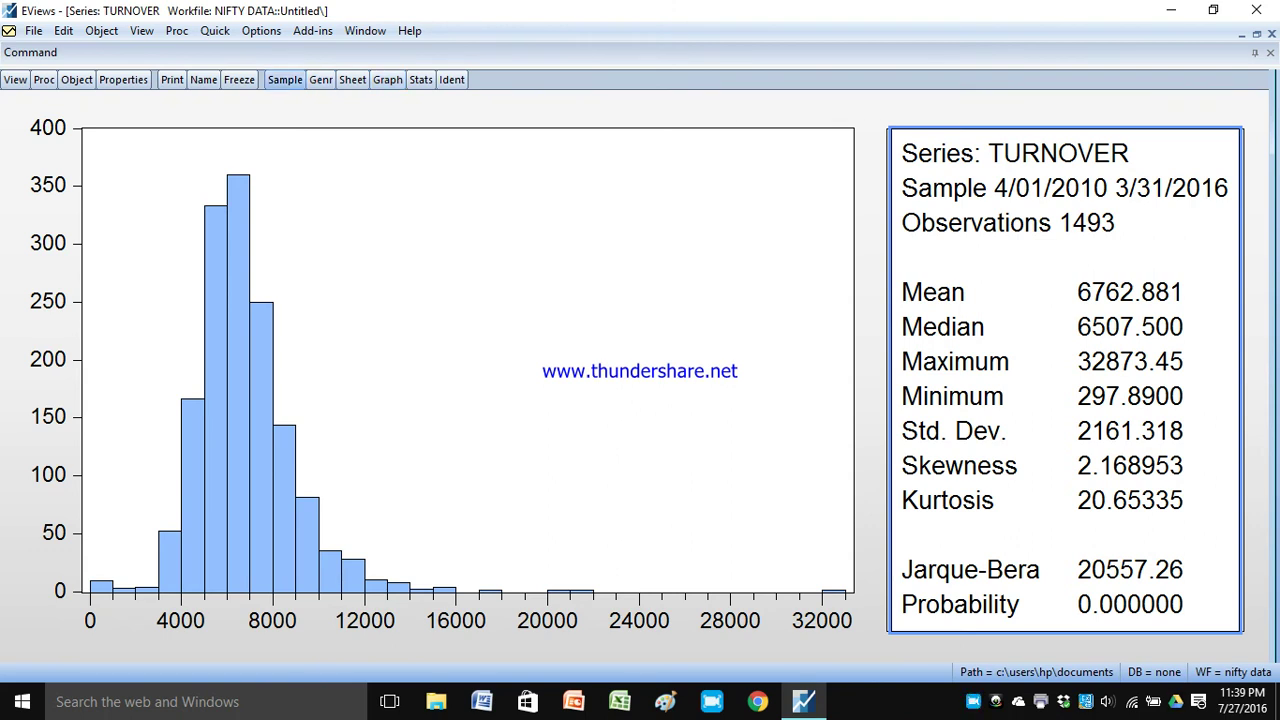
# - Restrict the turnover histogram's sample range to 04/01/2010 3/31/2011
pyautogui.click(284, 79)
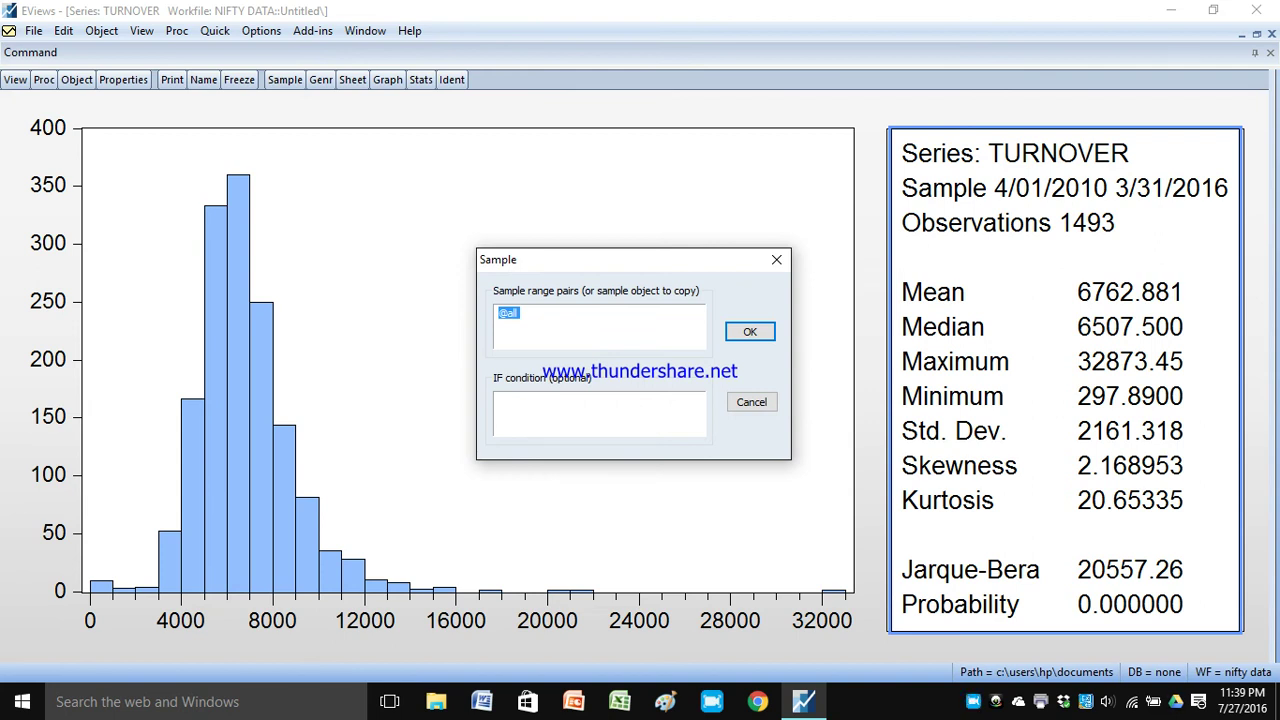
pyautogui.click(776, 259)
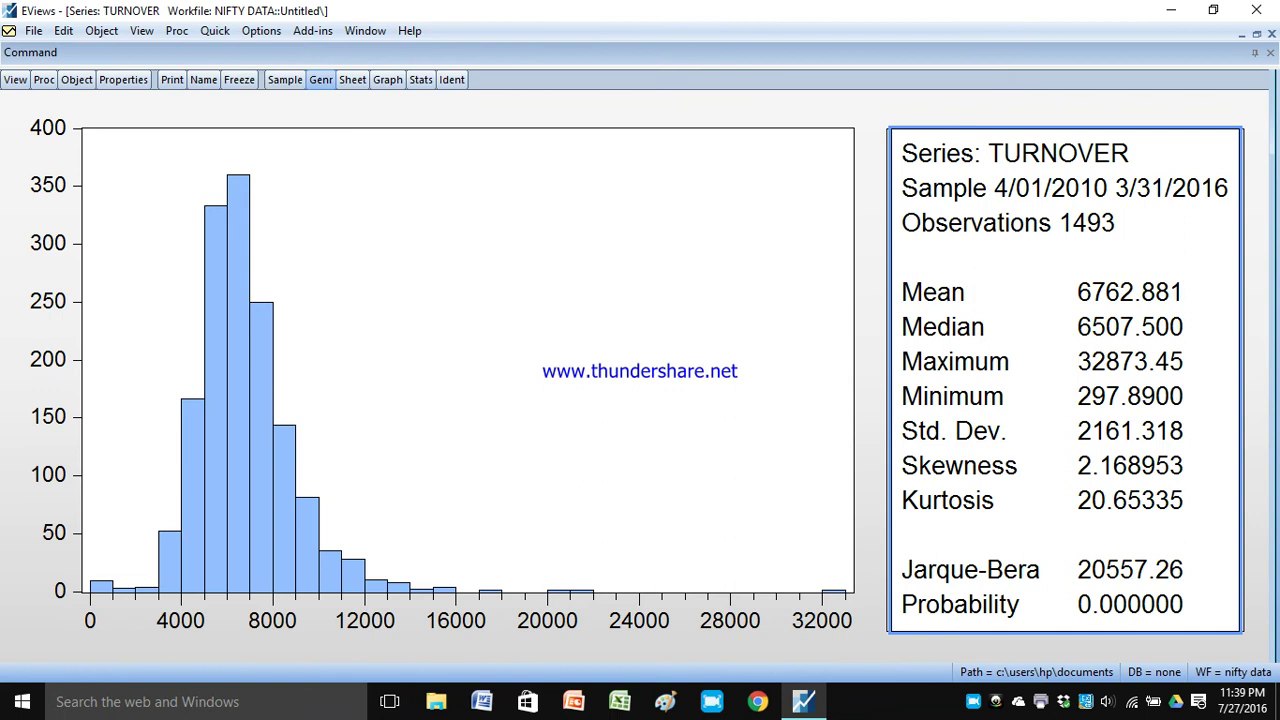
pyautogui.click(285, 79)
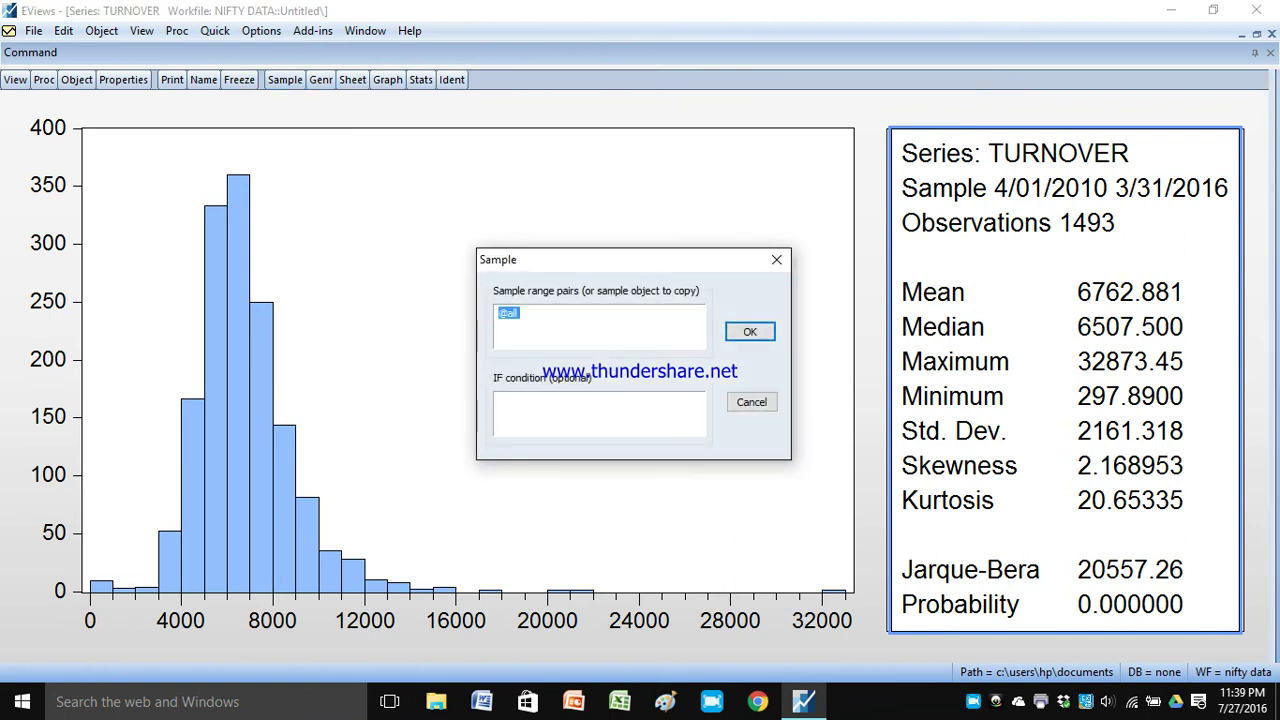
pyautogui.press('BackSpace')
pyautogui.write('04/01/2010 3/31/2011')
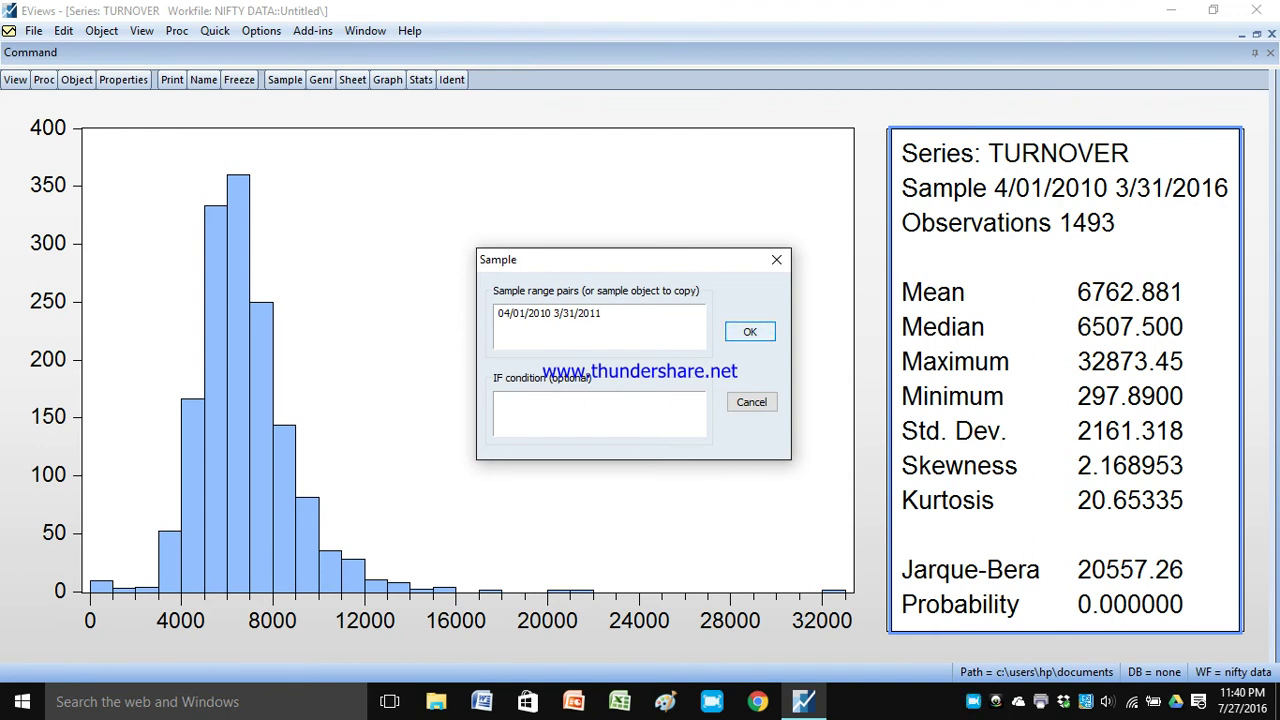
pyautogui.press('Return')
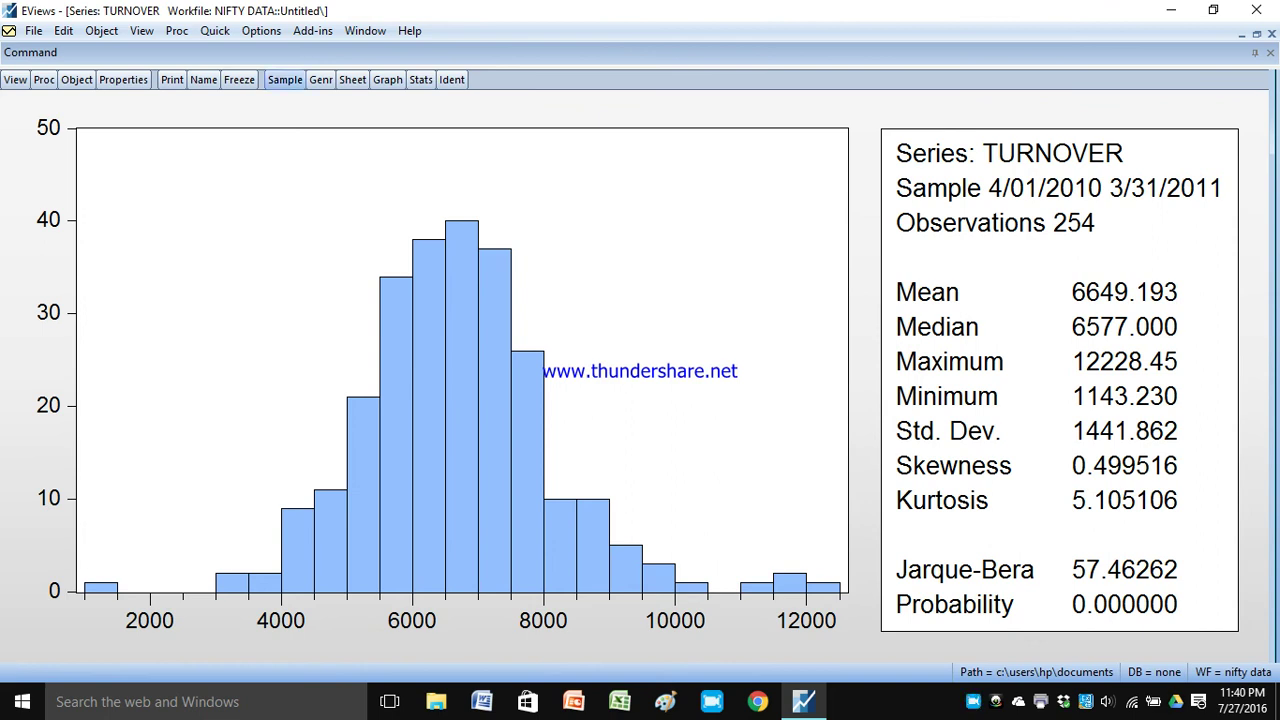
pyautogui.click(284, 79)
pyautogui.press('BackSpace')
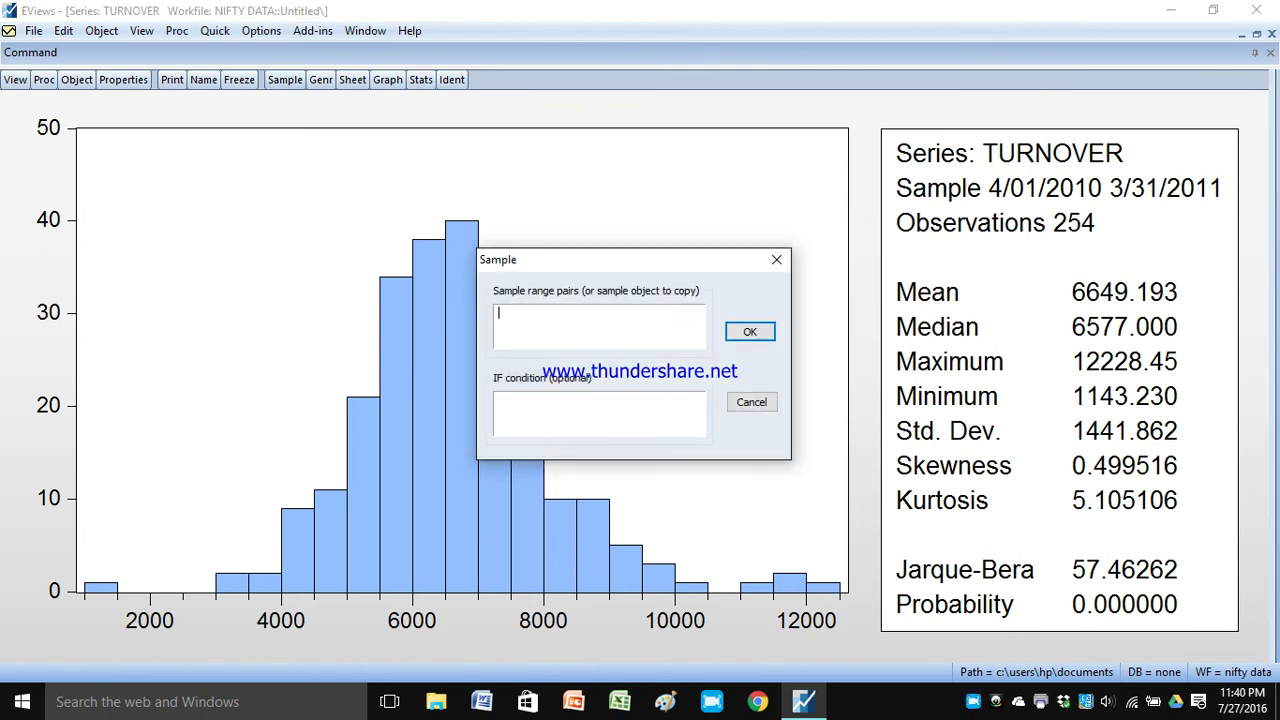
pyautogui.write('@all')
pyautogui.press('Return')
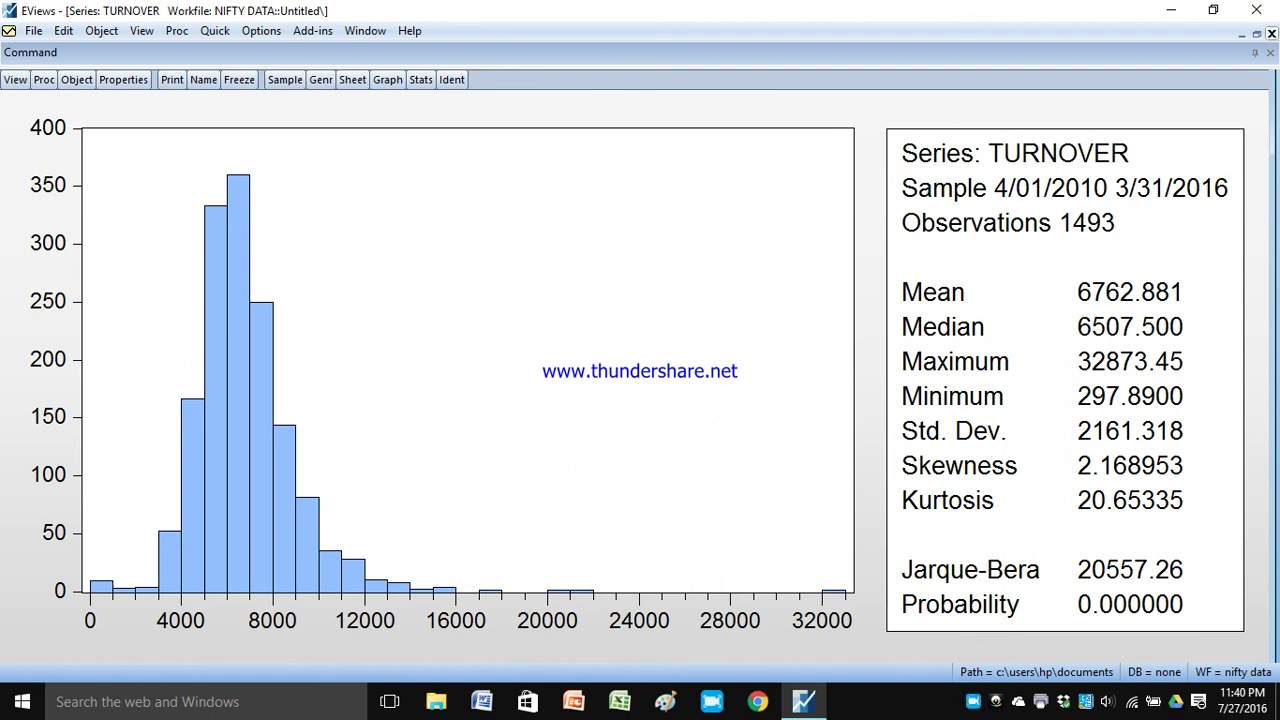
pyautogui.click(1271, 33)
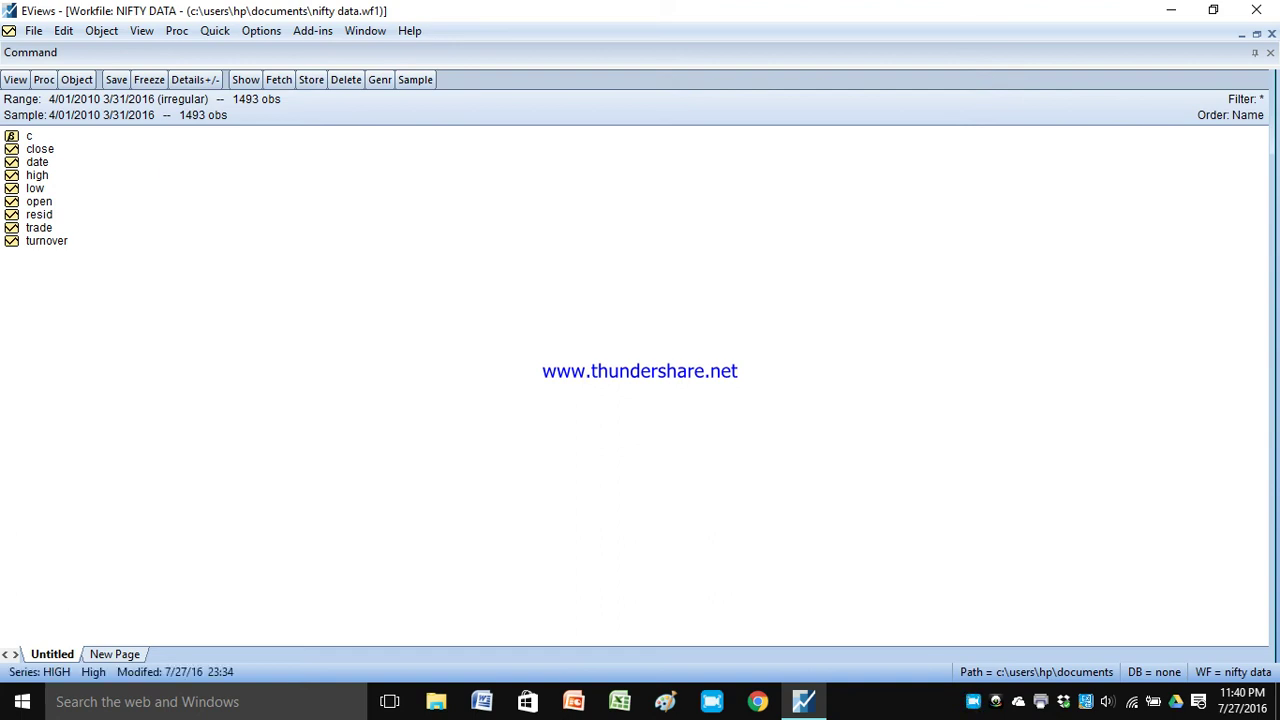
pyautogui.keyDown('ctrl'); pyautogui.click(36, 188); pyautogui.keyUp('ctrl')
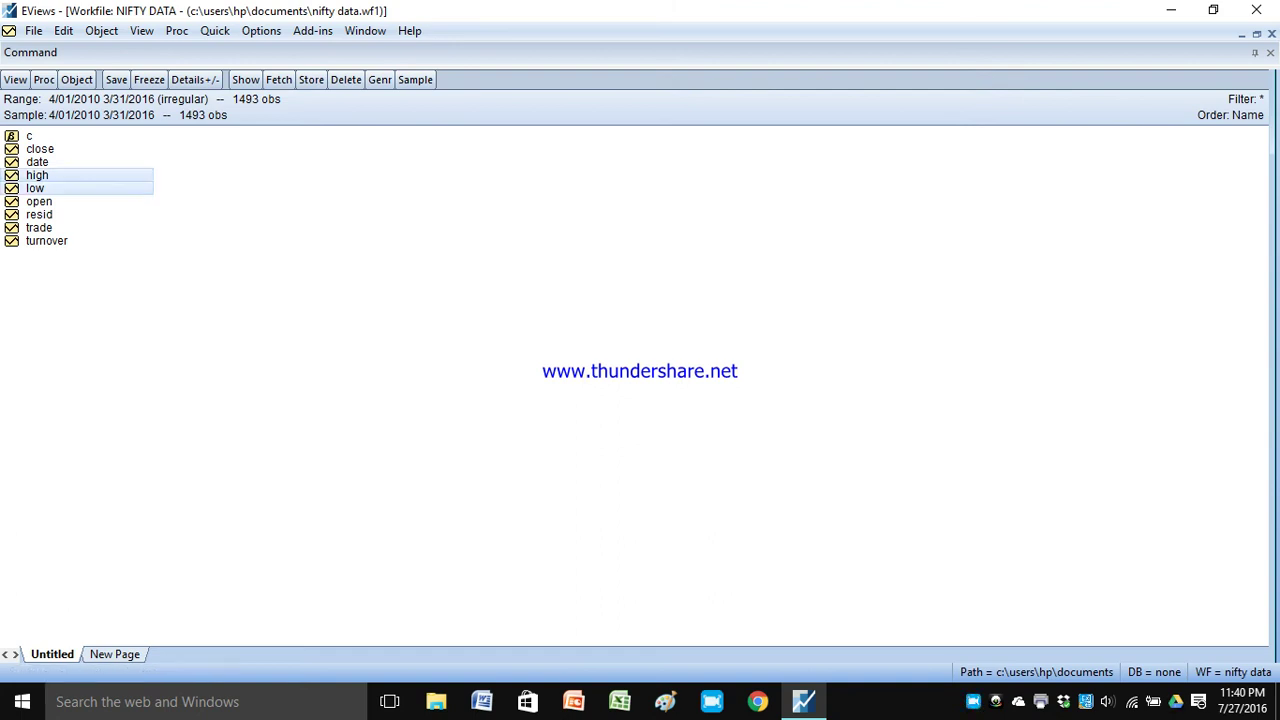
pyautogui.keyDown('ctrl'); pyautogui.click(39, 202); pyautogui.keyUp('ctrl')
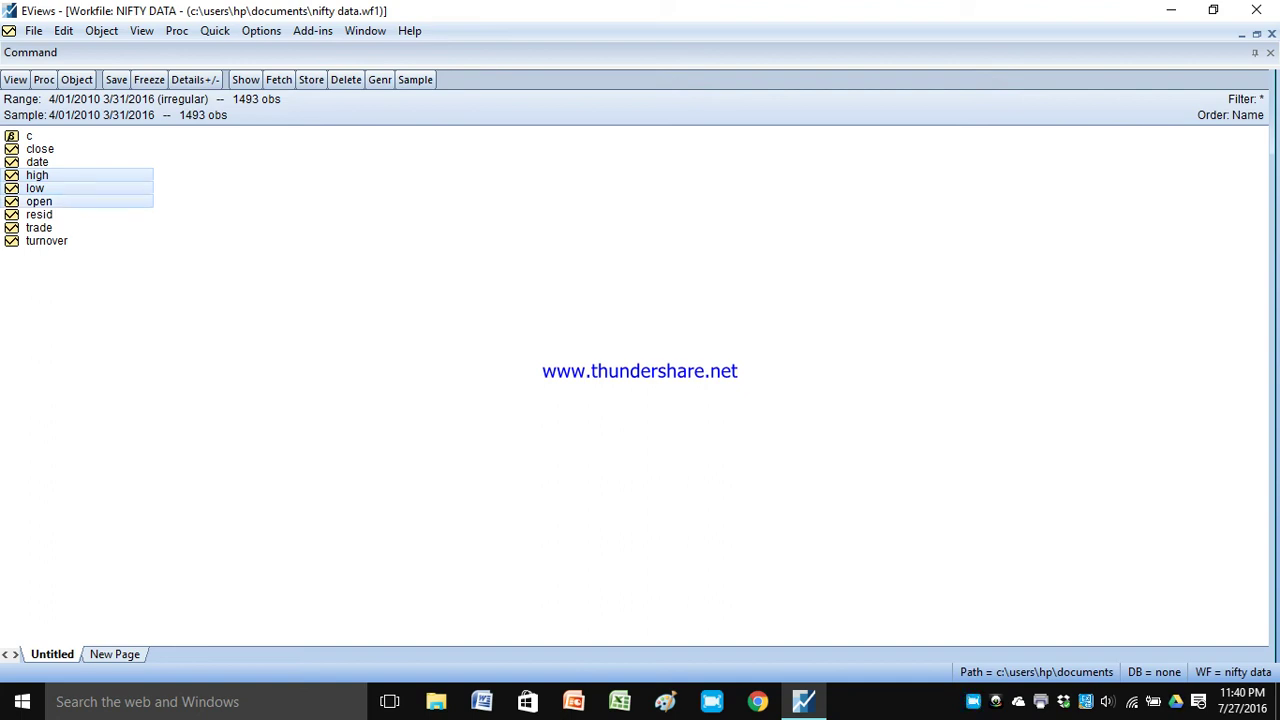
pyautogui.keyDown('shift'); pyautogui.click(40, 149); pyautogui.keyUp('shift')
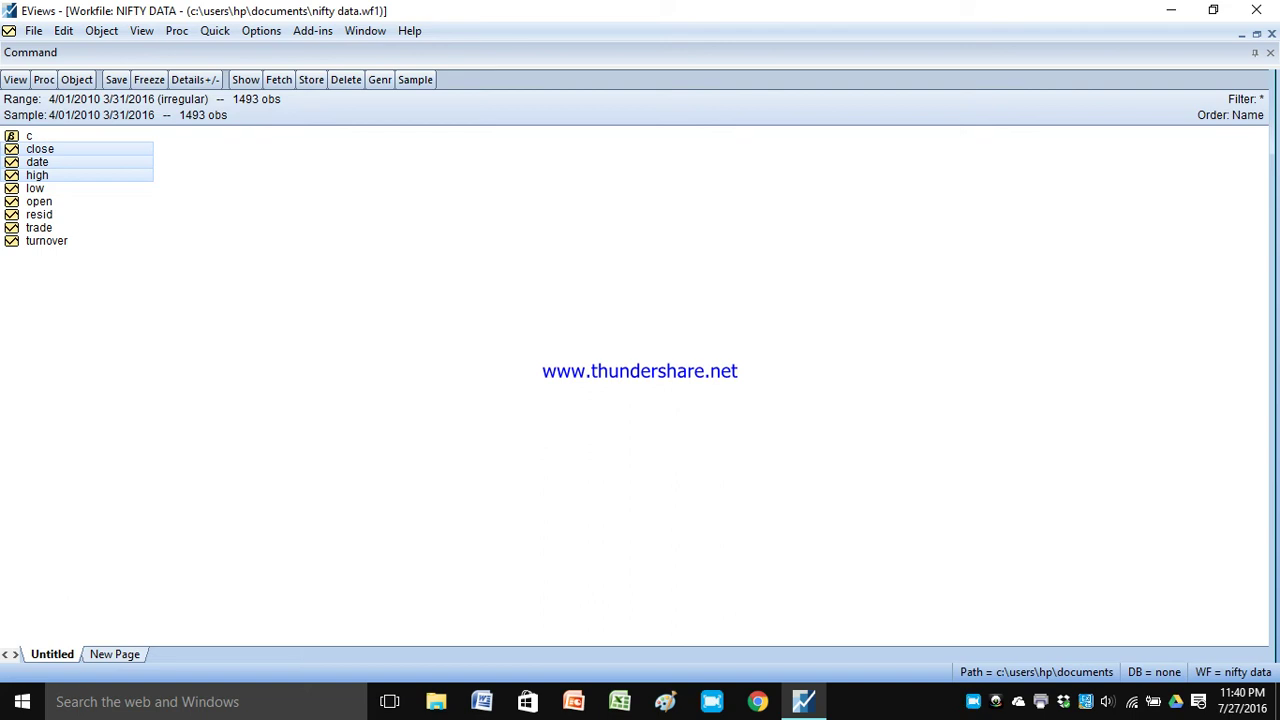
pyautogui.click(230, 200)
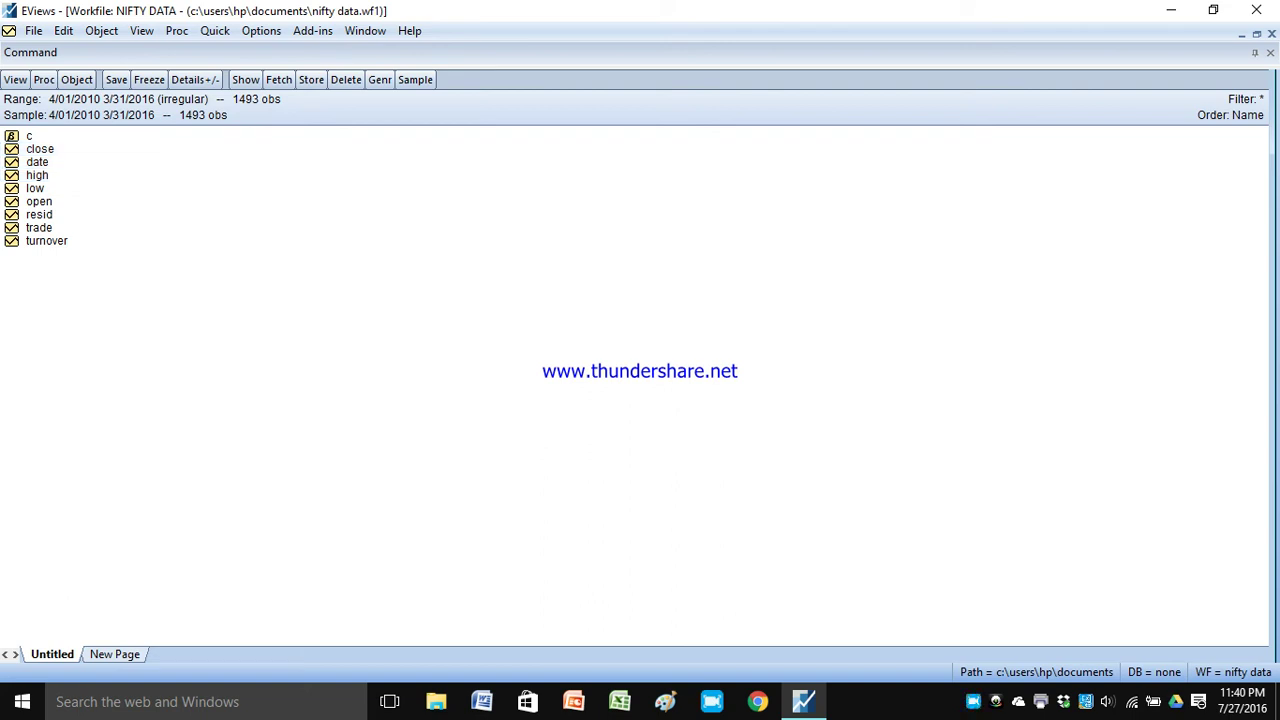
# - Open the high, low, open and close series together as a group
pyautogui.keyDown('ctrl'); pyautogui.click(36, 188); pyautogui.keyUp('ctrl')
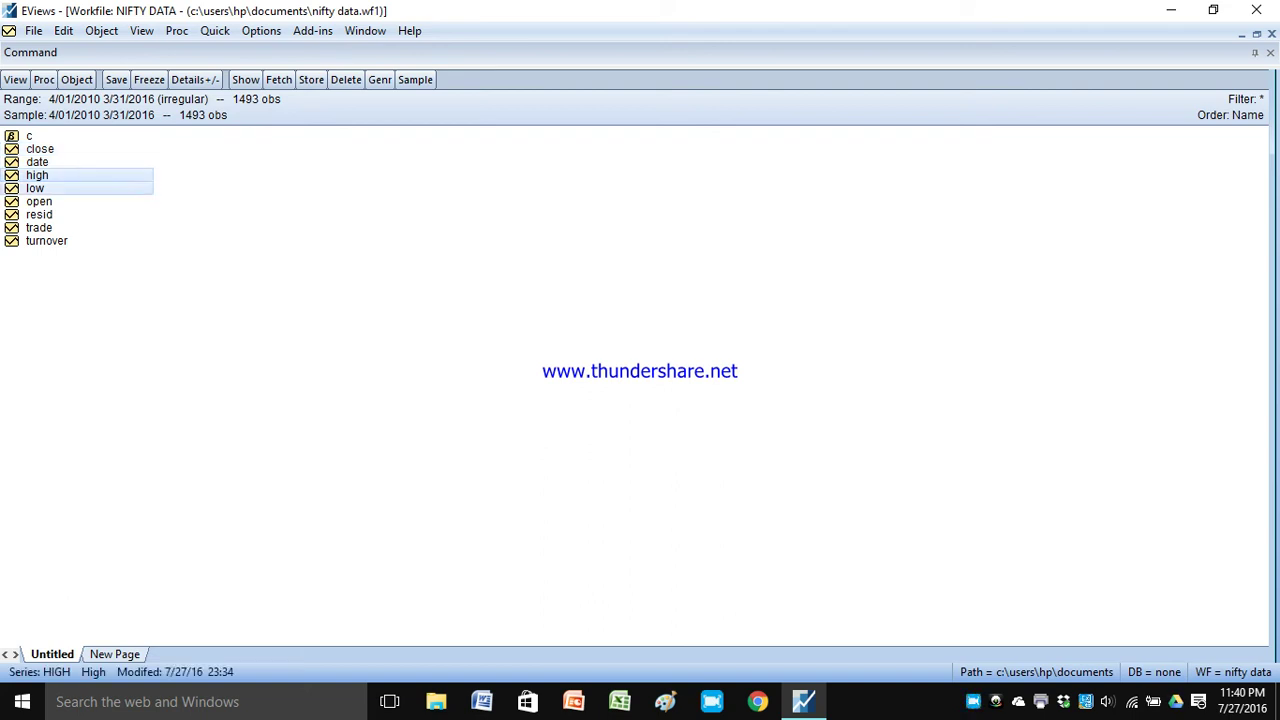
pyautogui.keyDown('ctrl'); pyautogui.click(39, 201); pyautogui.keyUp('ctrl')
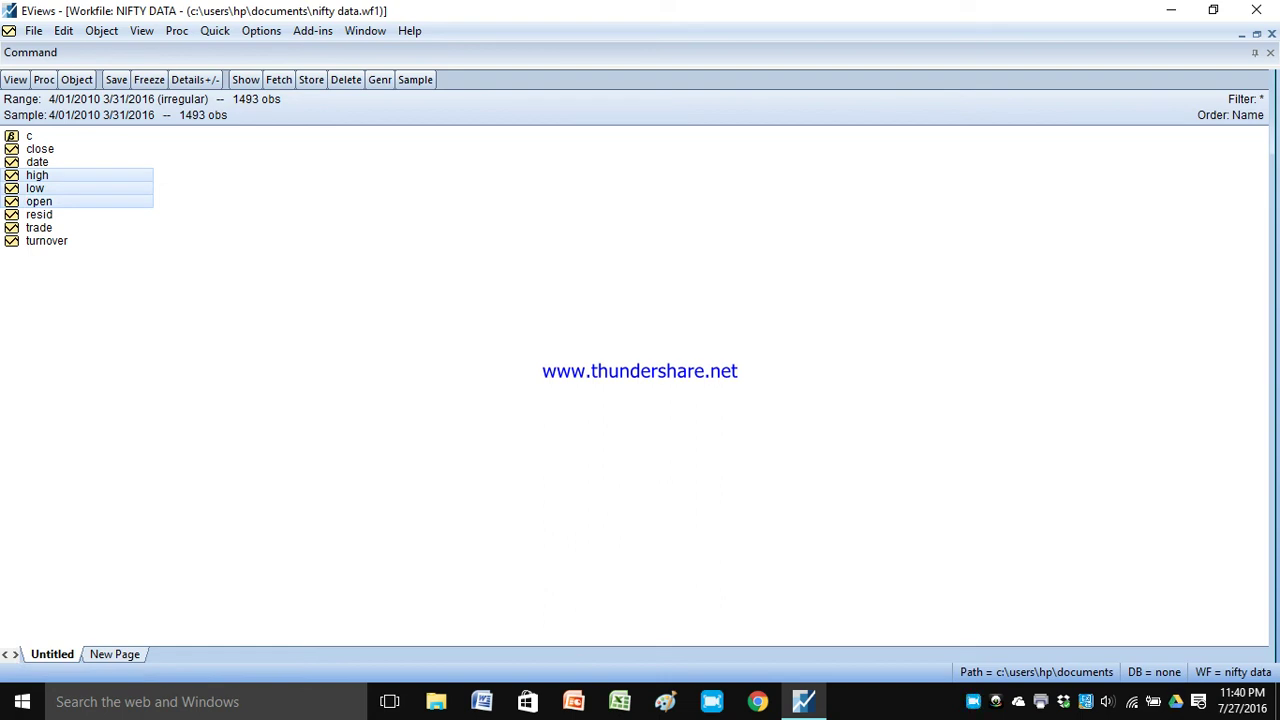
pyautogui.keyDown('ctrl'); pyautogui.click(40, 148); pyautogui.keyUp('ctrl')
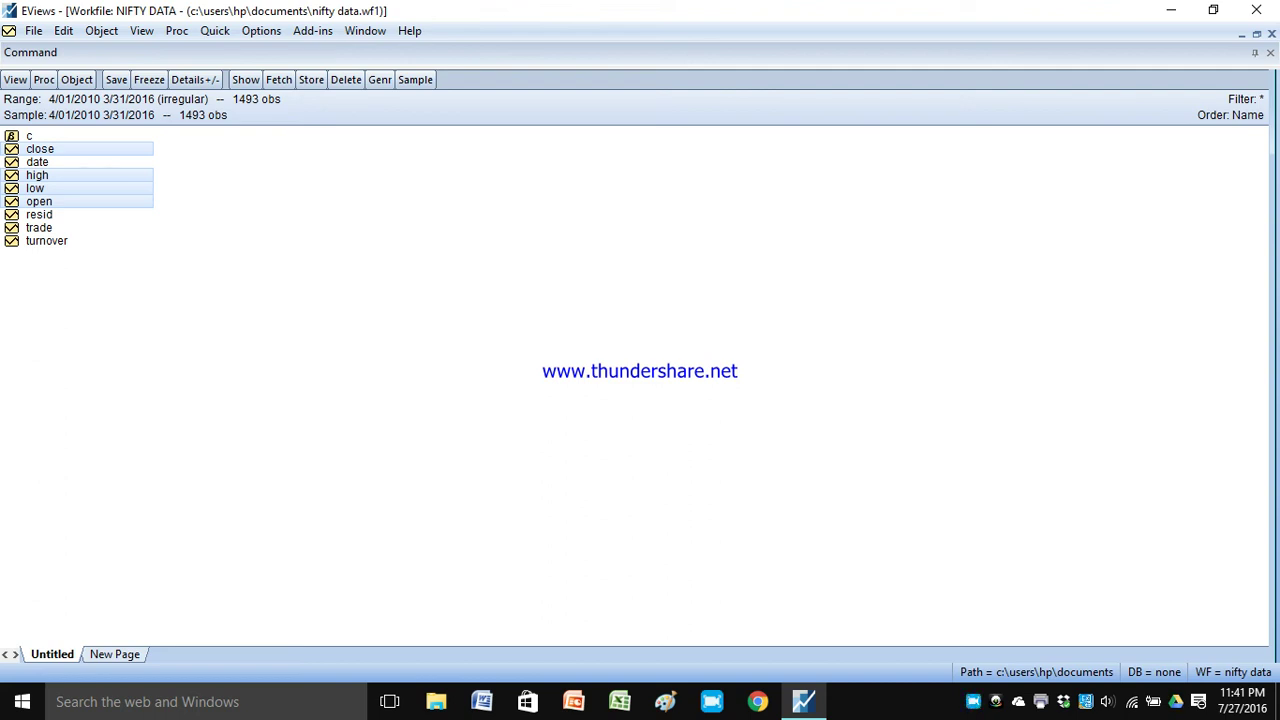
pyautogui.rightClick(48, 150)
pyautogui.moveTo(150, 161)
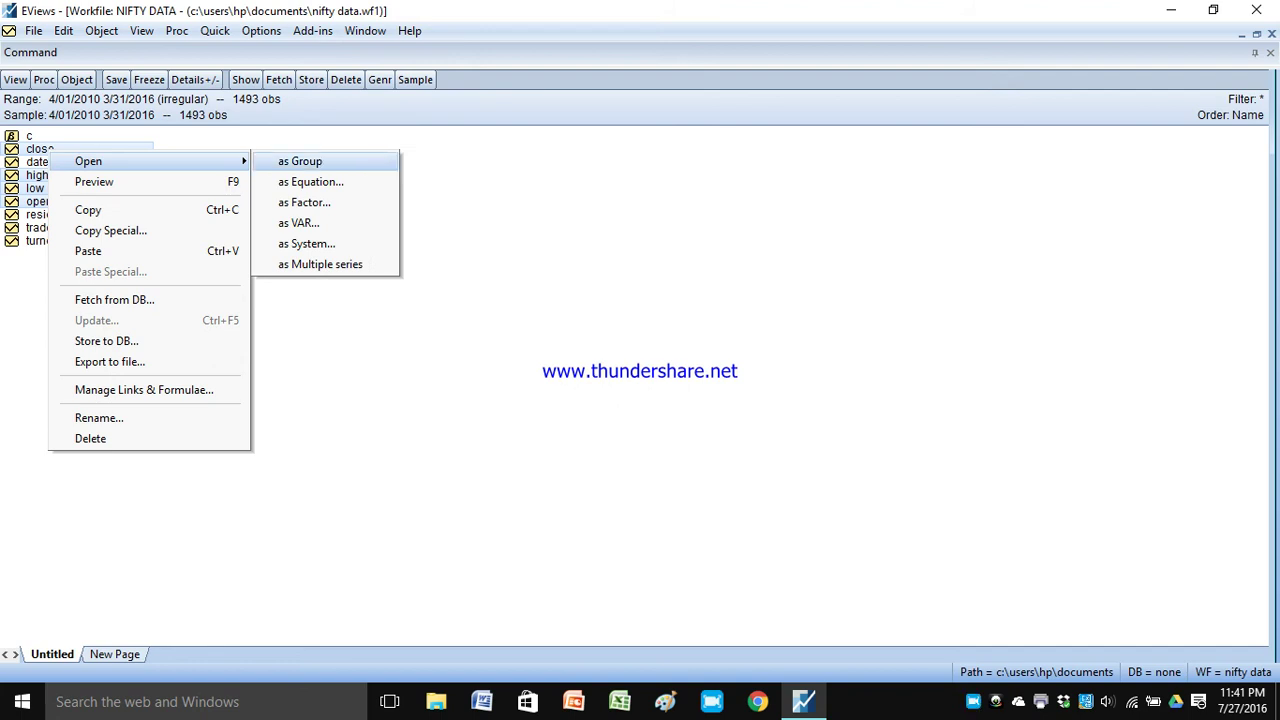
pyautogui.click(301, 161)
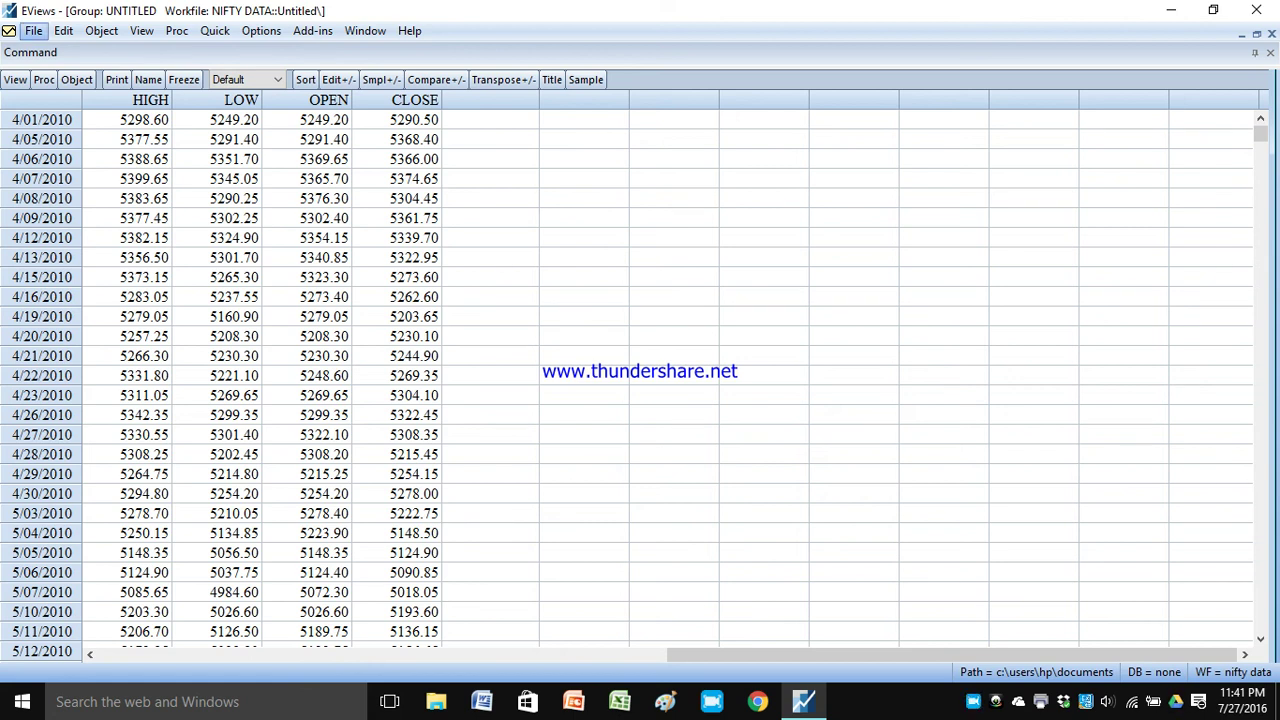
pyautogui.click(33, 30)
pyautogui.press('Right')
pyautogui.press('Right')
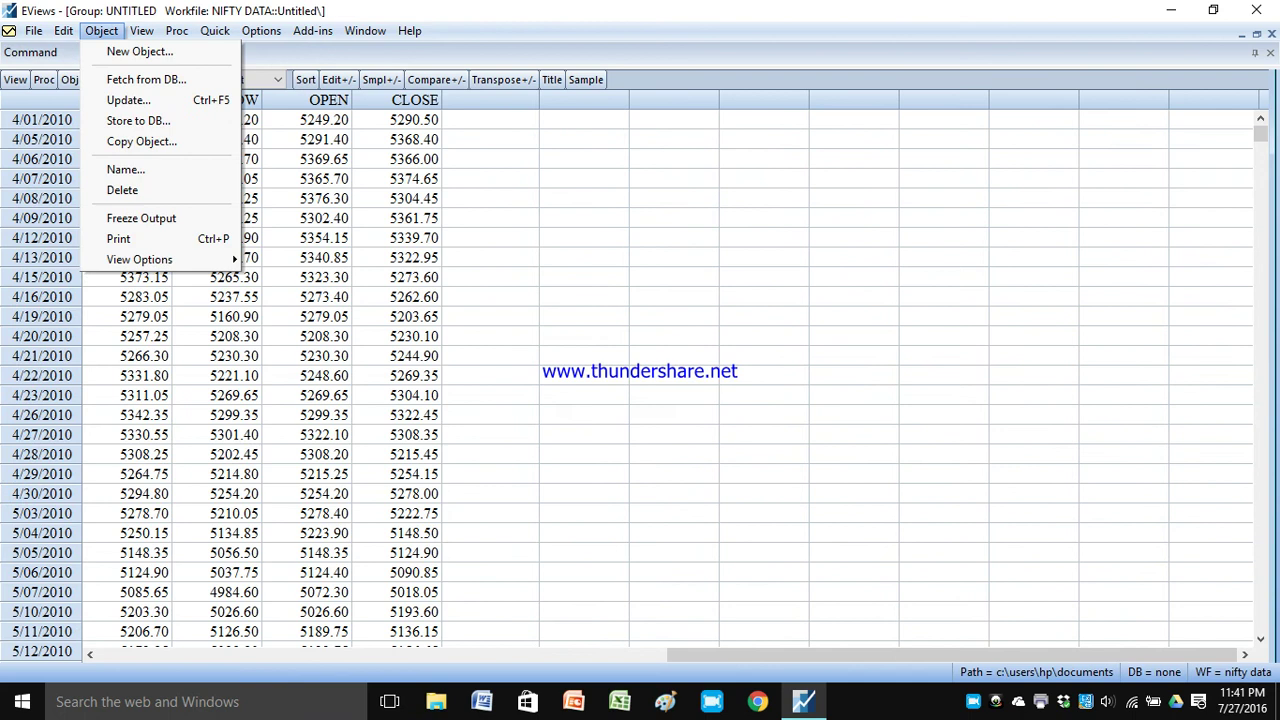
# - Start a Line & Symbol graph of the four-series group and enable Connect adjacent for sample breaks
pyautogui.click(15, 80)
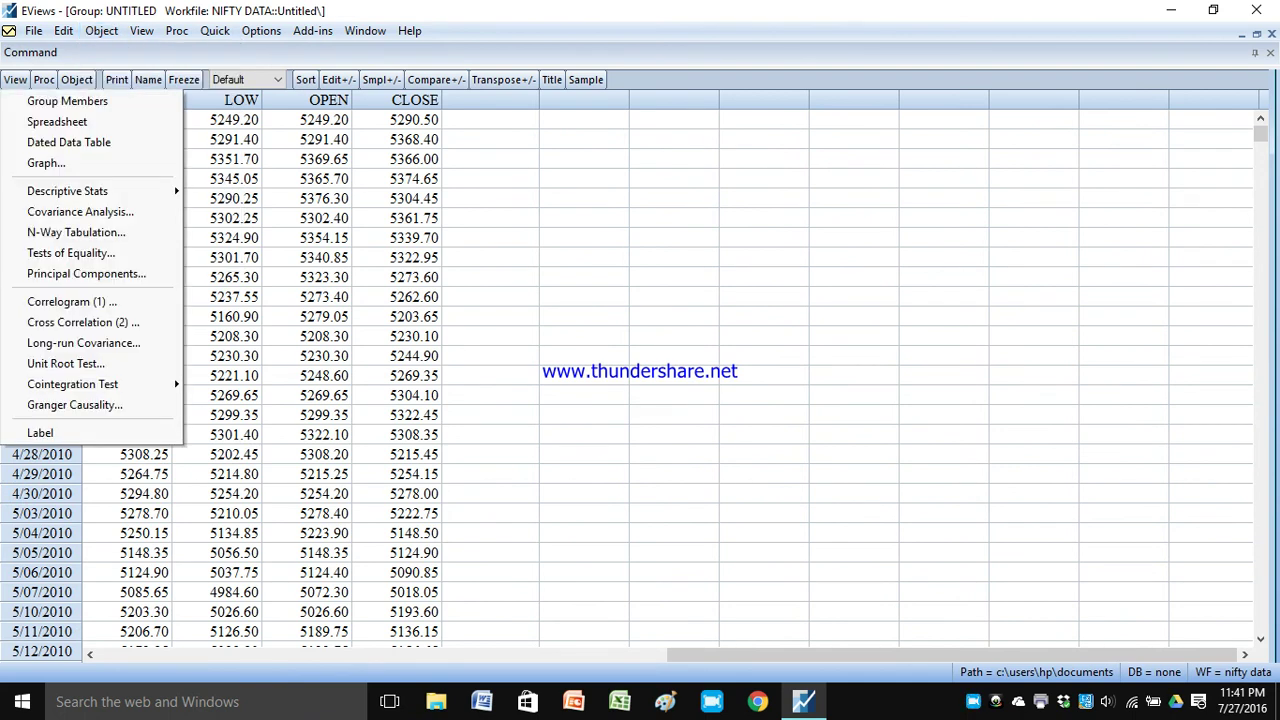
pyautogui.press('Down')
pyautogui.press('Down')
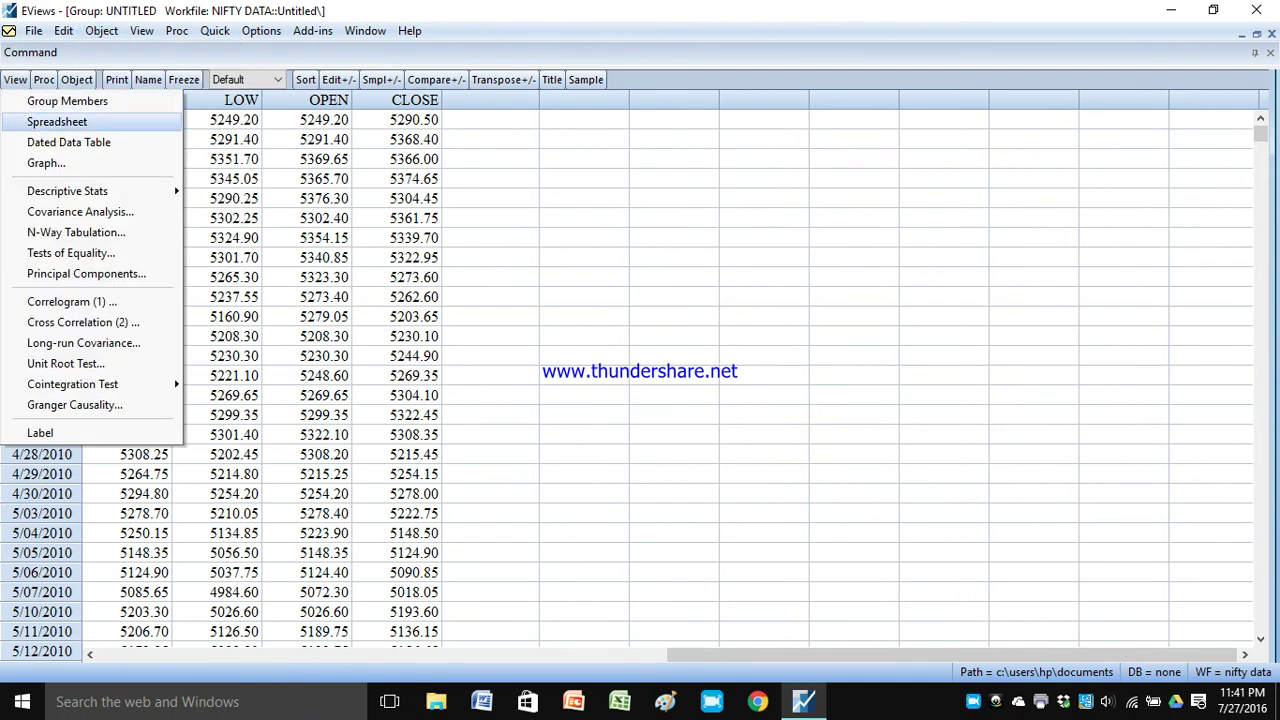
pyautogui.press('Down')
pyautogui.press('Return')
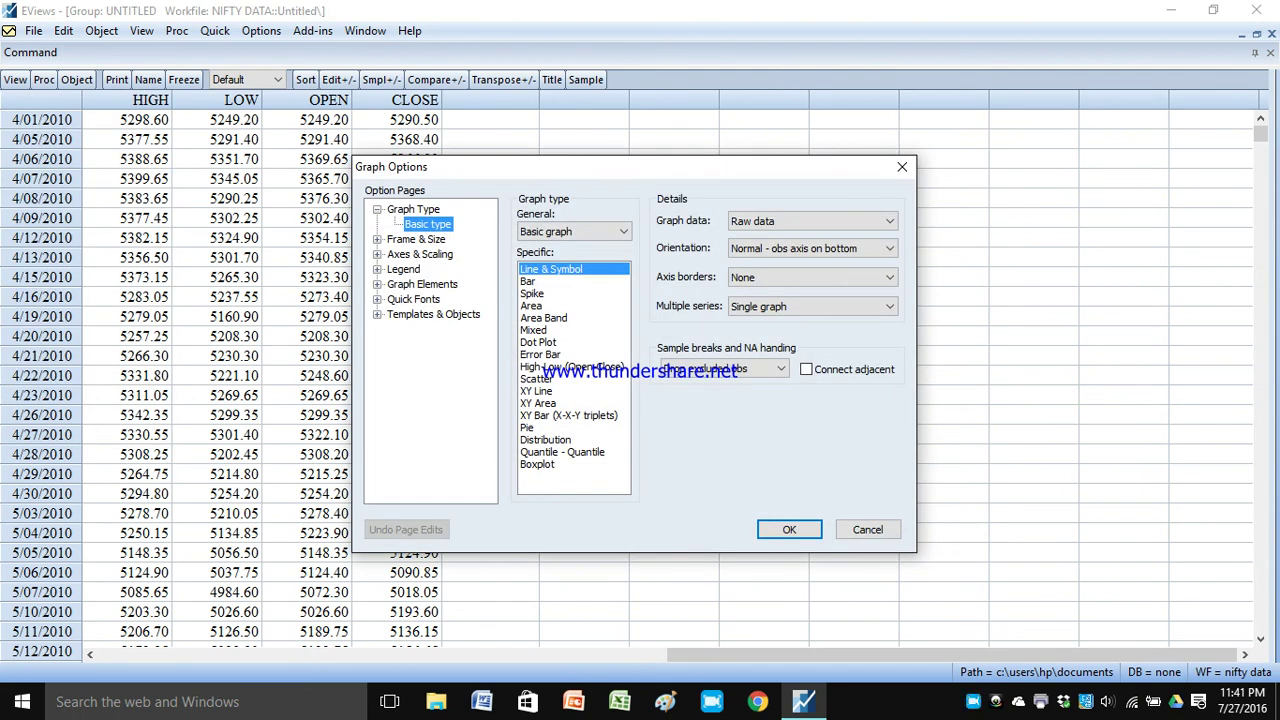
pyautogui.click(806, 370)
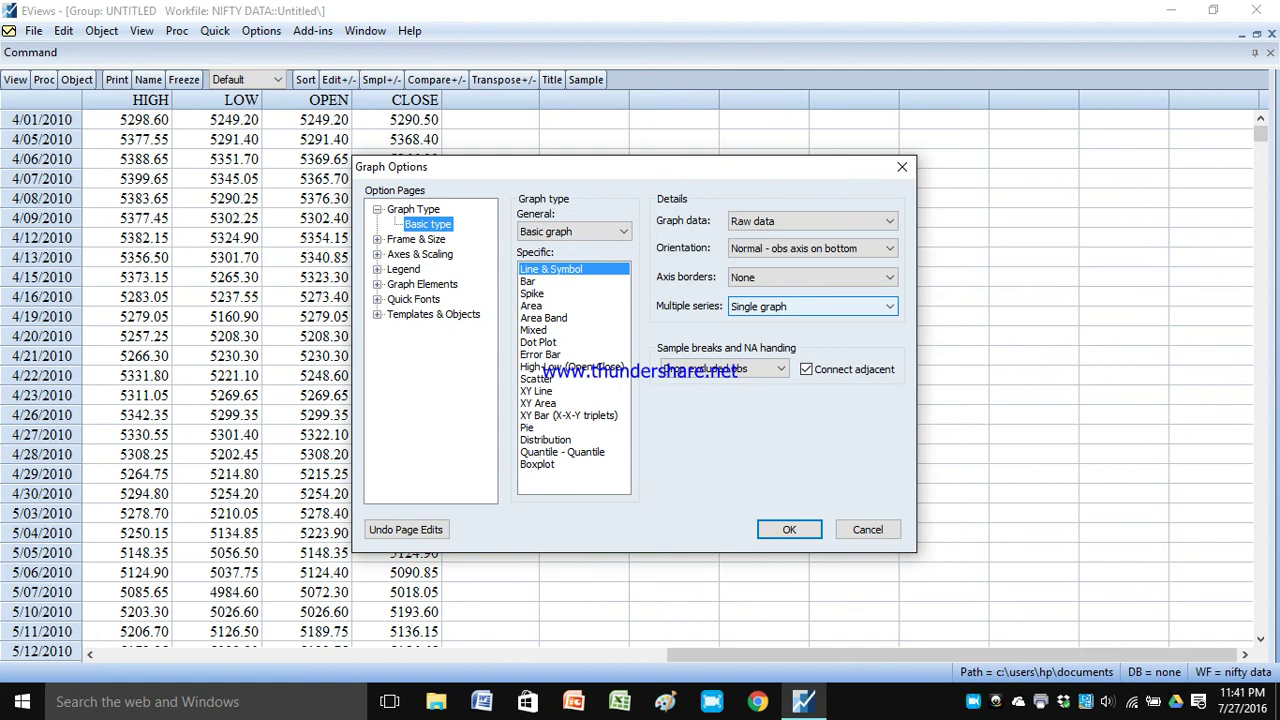
# - Check the multiple series choices, keep Single graph, and plot the high, low, open and close lines together
pyautogui.hotkey('alt', 'Down')
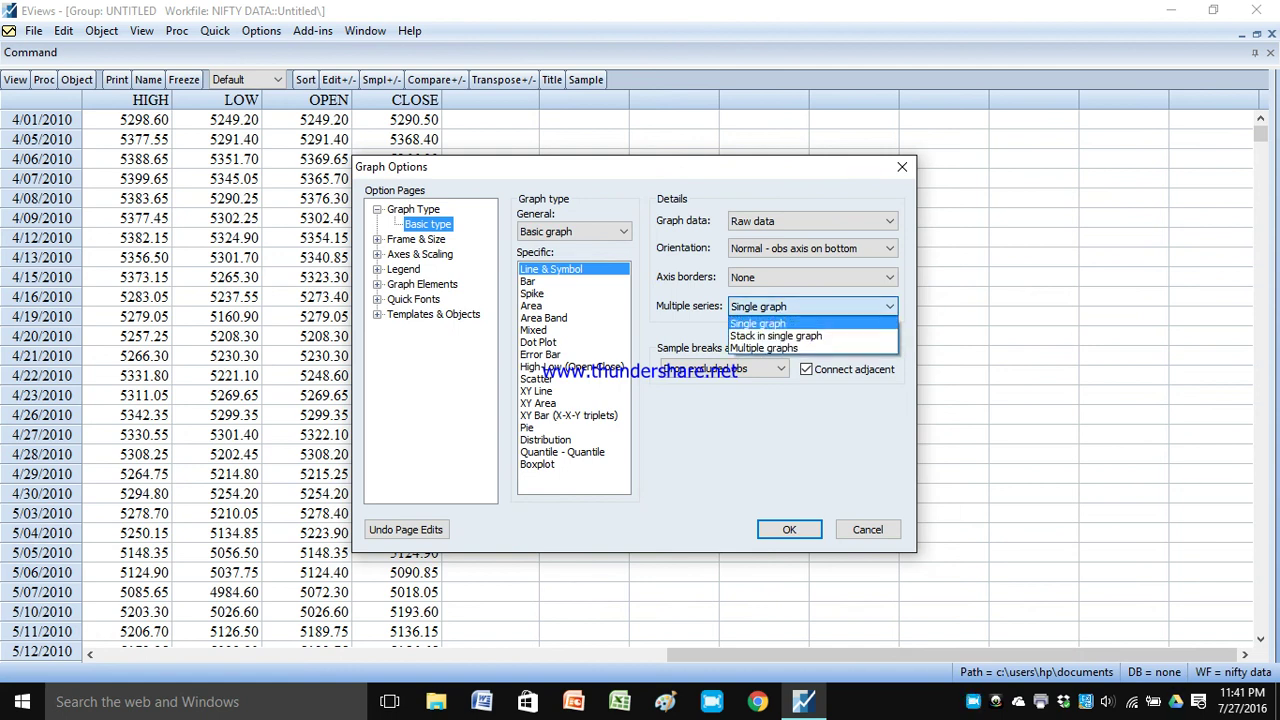
pyautogui.press('Down')
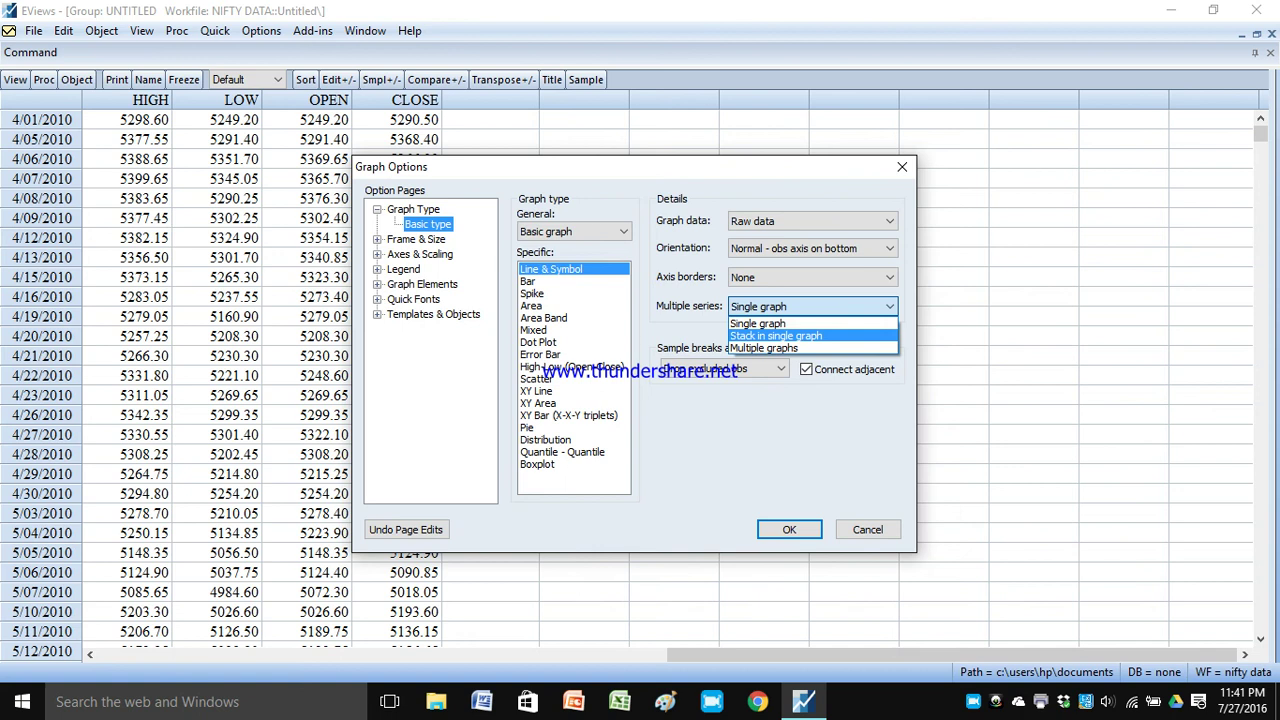
pyautogui.press('Down')
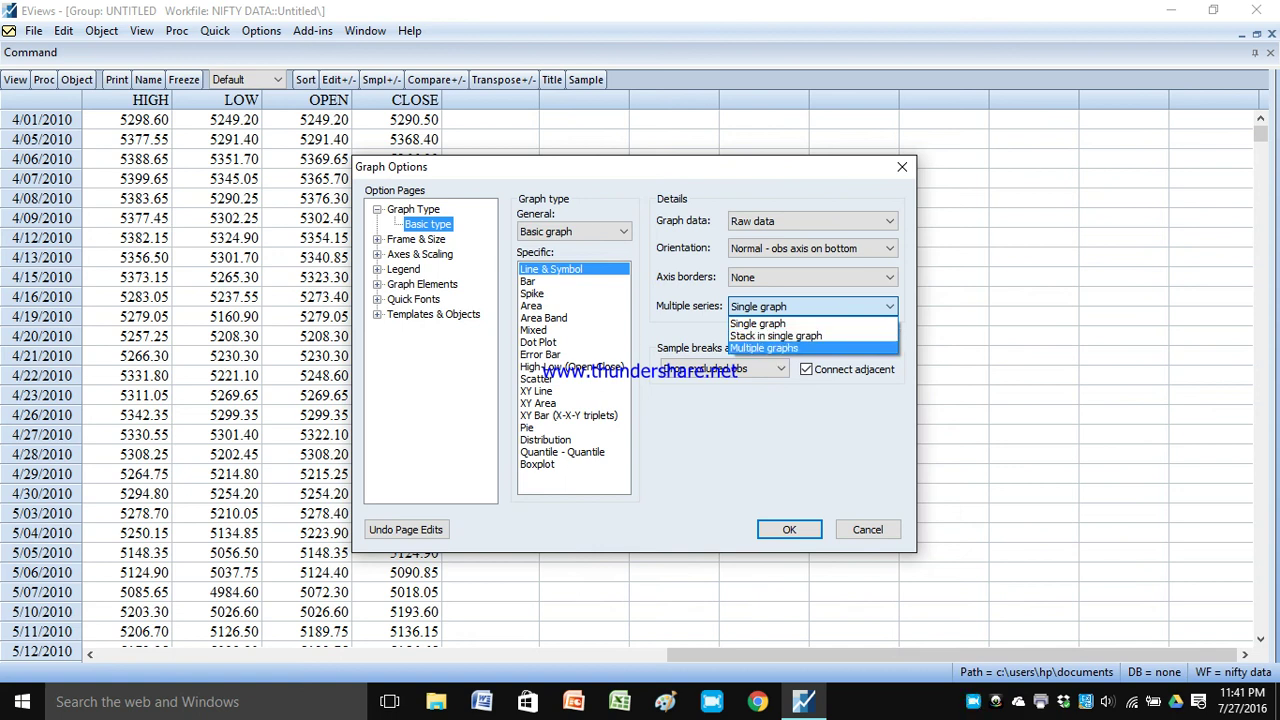
pyautogui.press('Up')
pyautogui.press('Up')
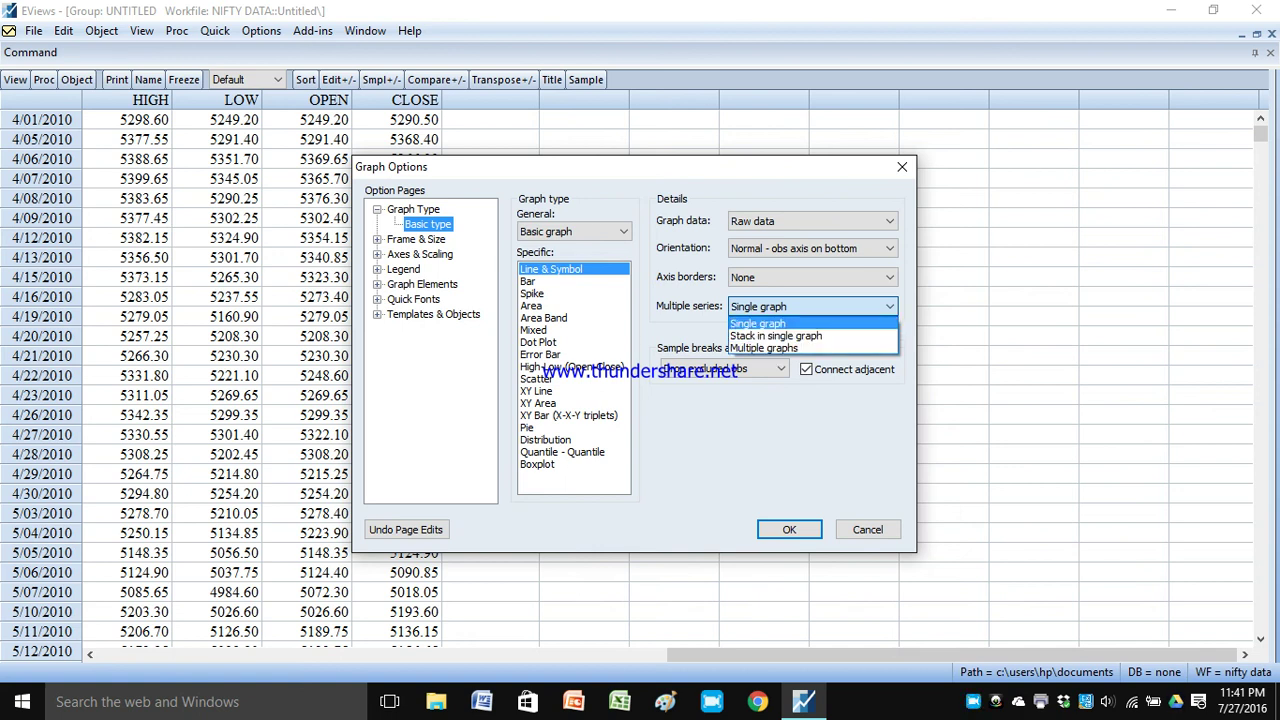
pyautogui.press('Return')
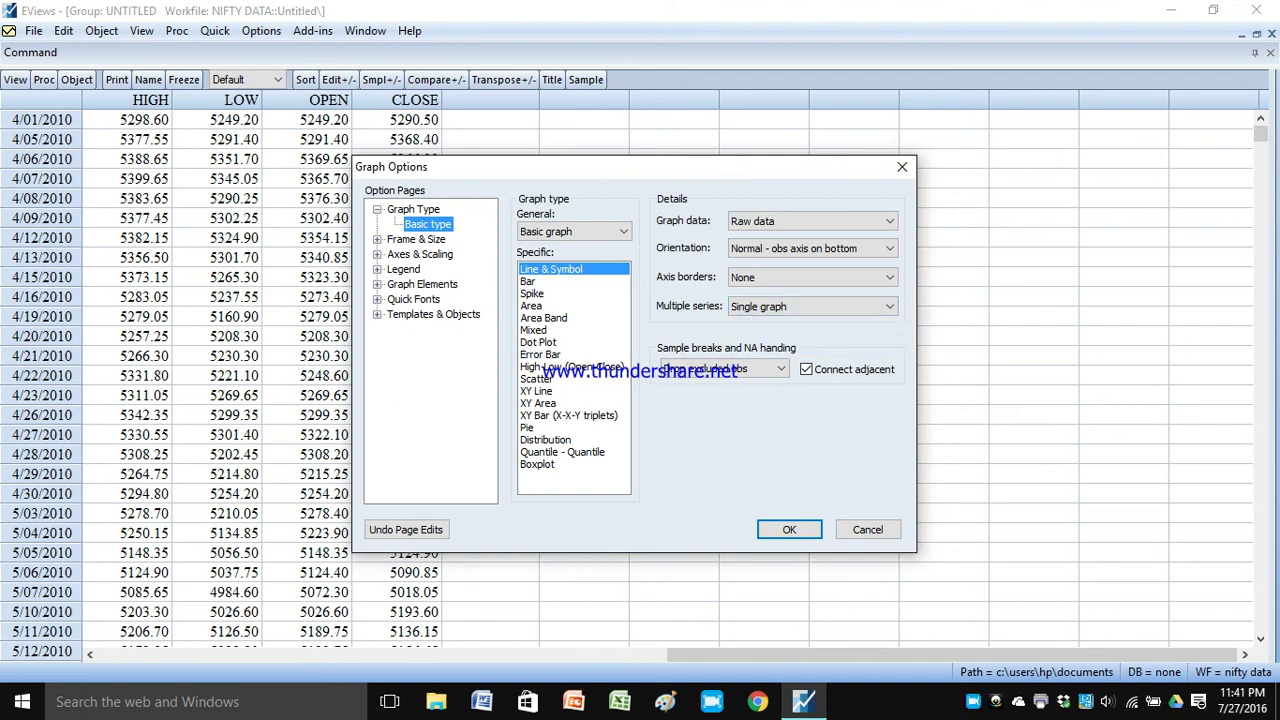
pyautogui.press('Return')
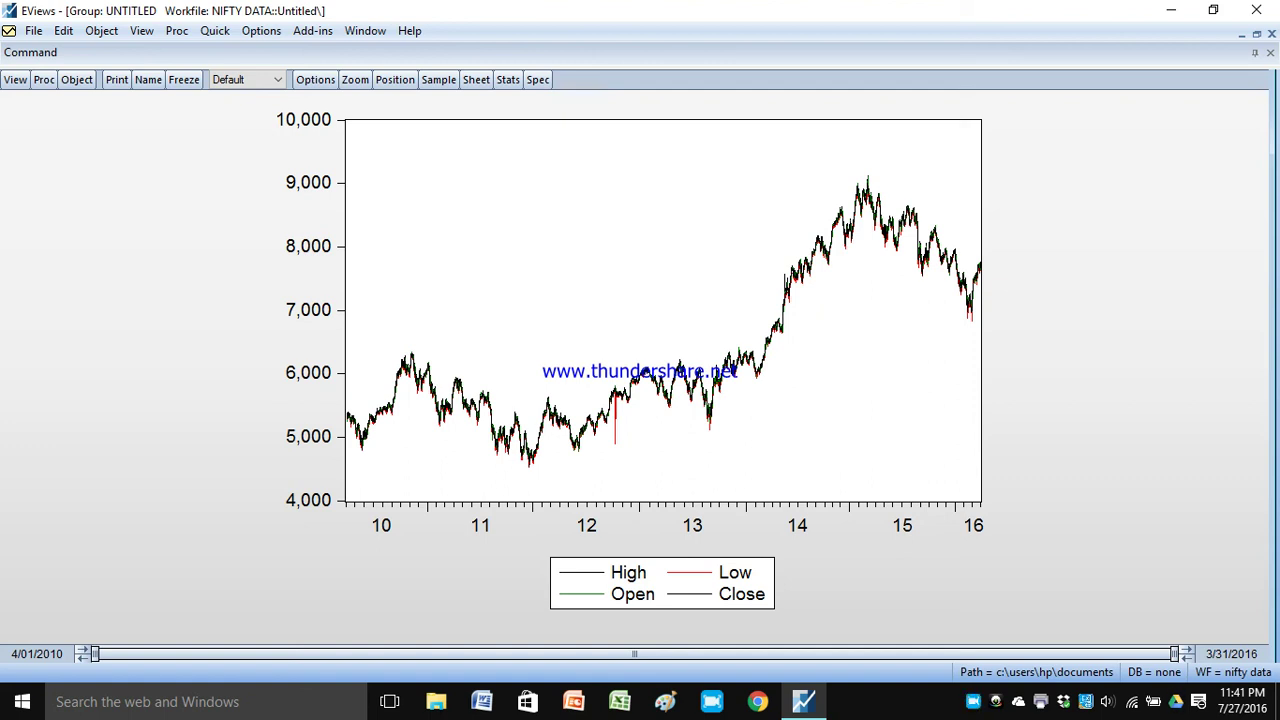
# - Change the group's line graph to Stack in single graph and inspect points along the stacked lines
pyautogui.click(15, 79)
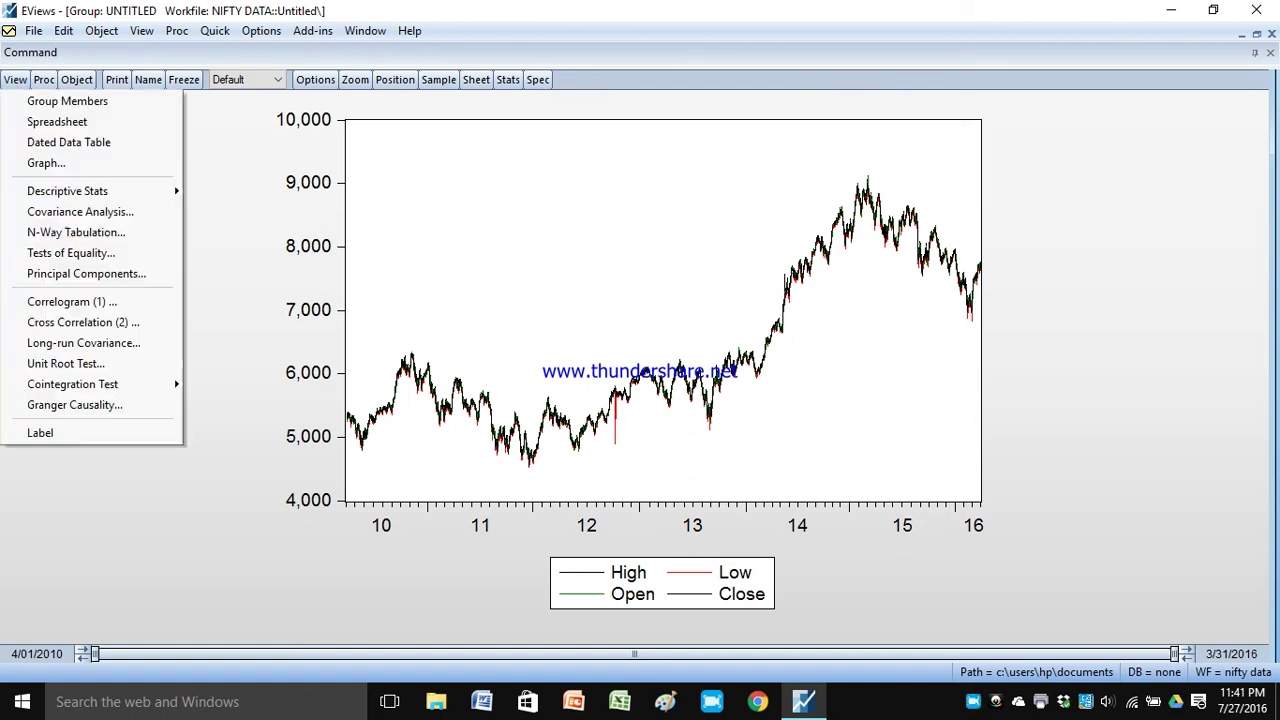
pyautogui.press('Return')
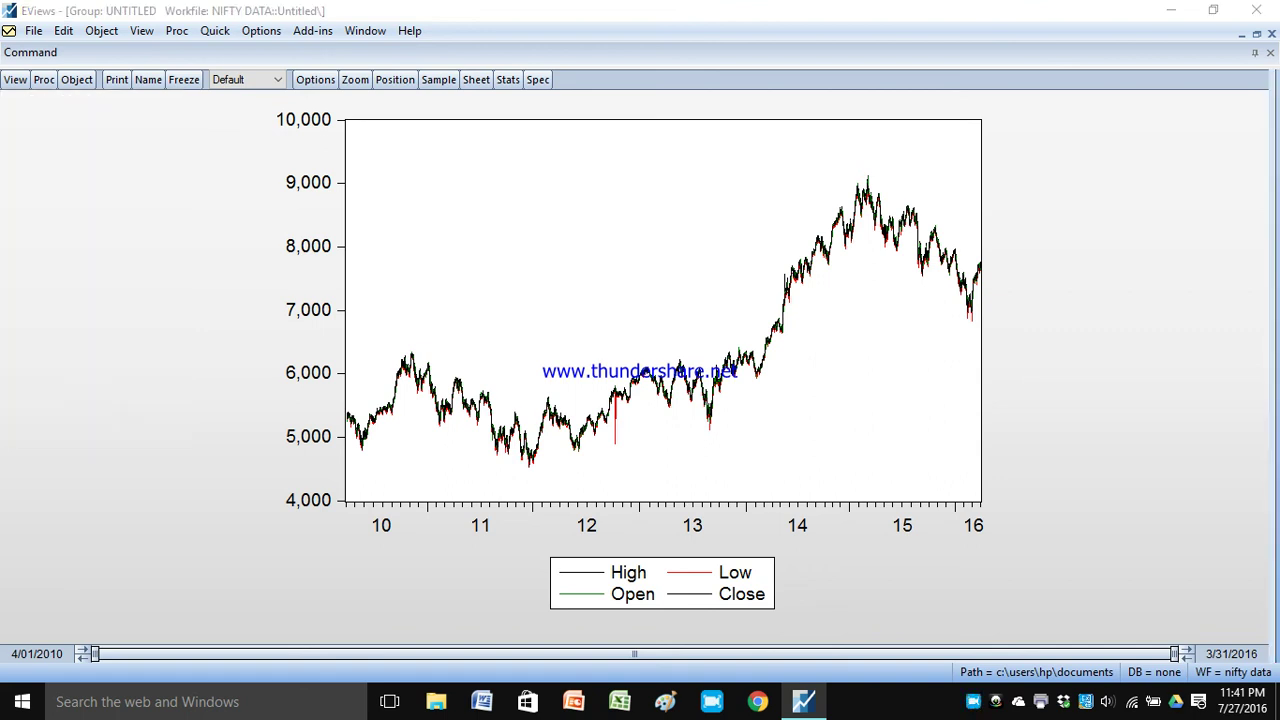
pyautogui.press('Tab')
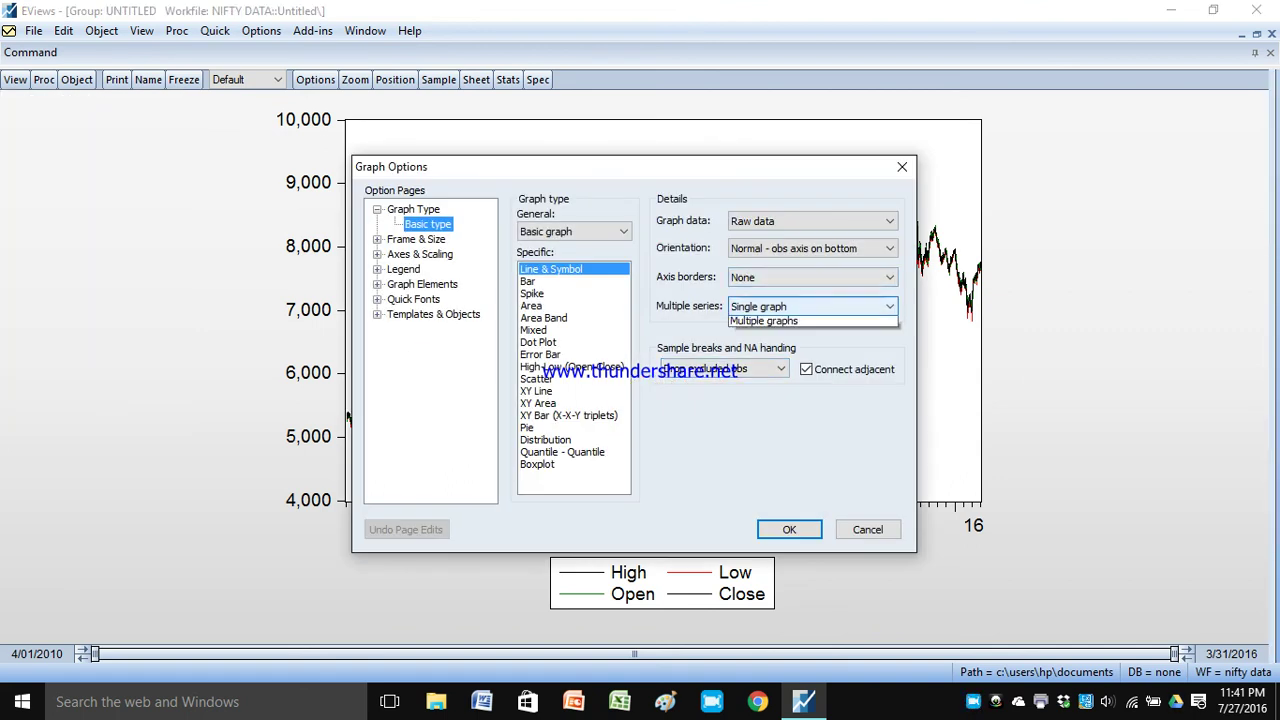
pyautogui.hotkey('alt', 'Down')
pyautogui.press('Return')
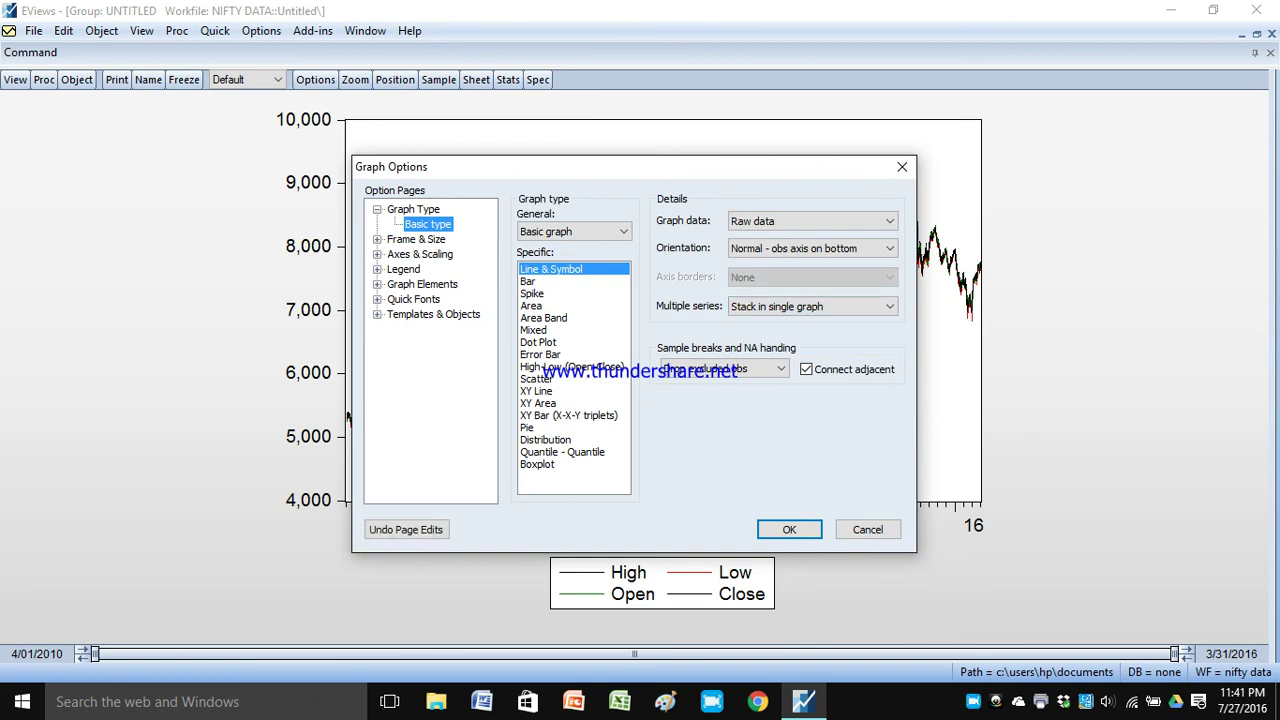
pyautogui.press('Return')
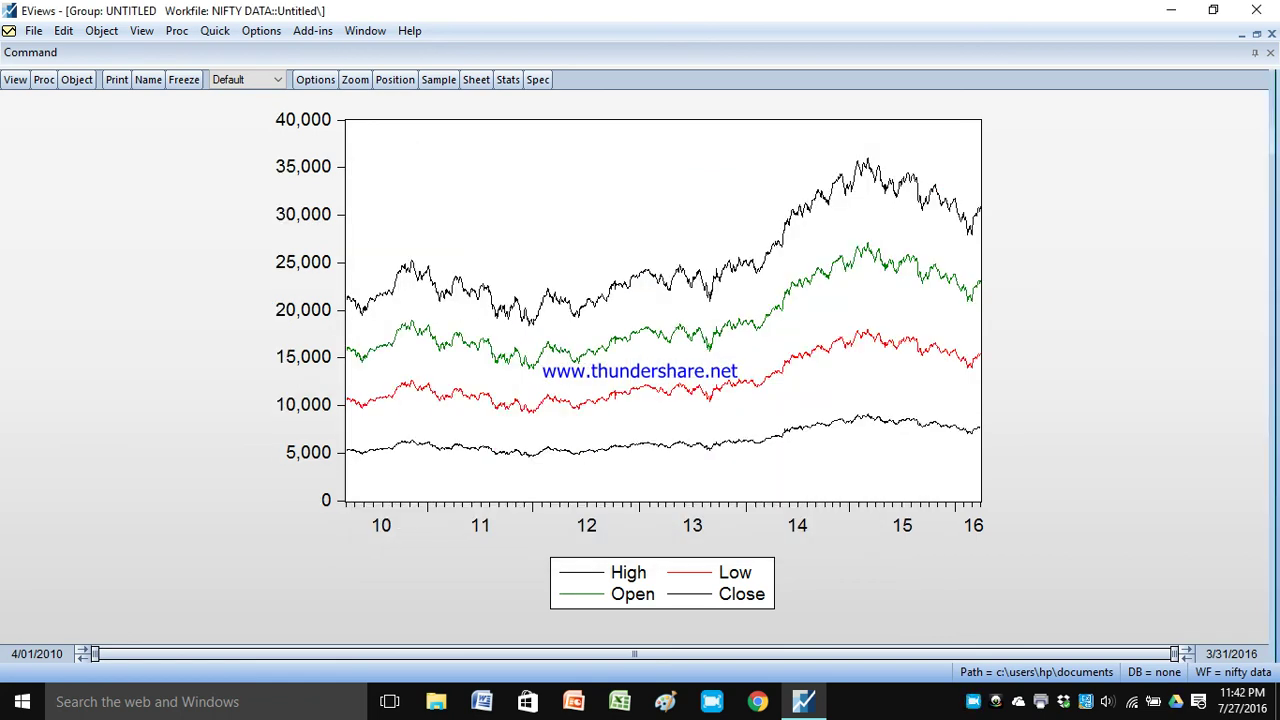
pyautogui.moveTo(348, 451)
pyautogui.moveTo(364, 310)
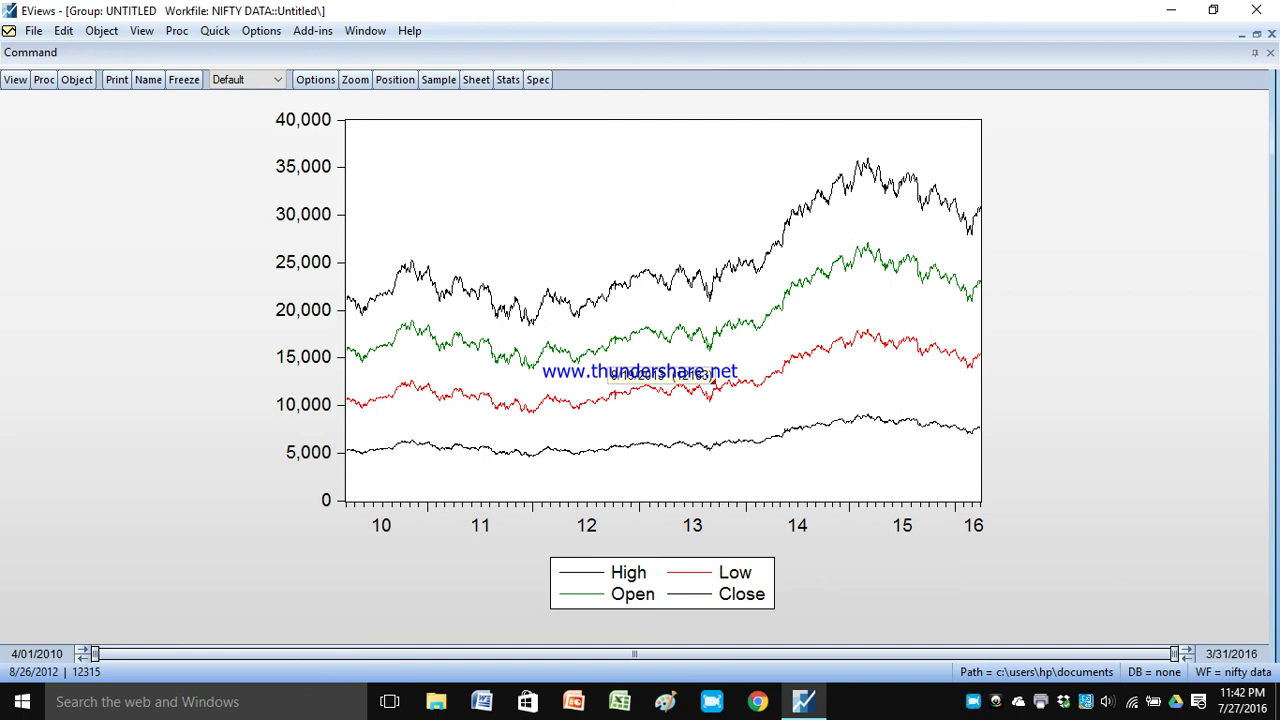
pyautogui.moveTo(638, 272)
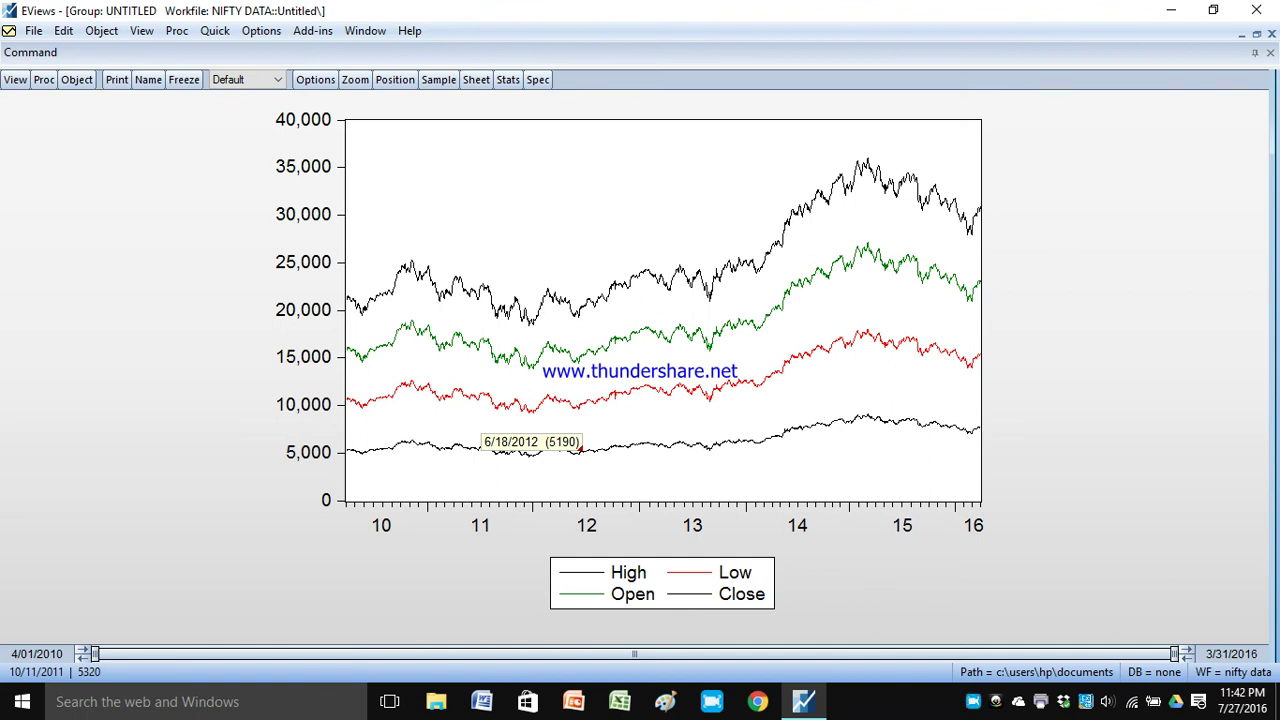
# - Change the stacked line graph's multiple series setting to Multiple graphs, plotting high, low, open and close separately
pyautogui.moveTo(590, 402)
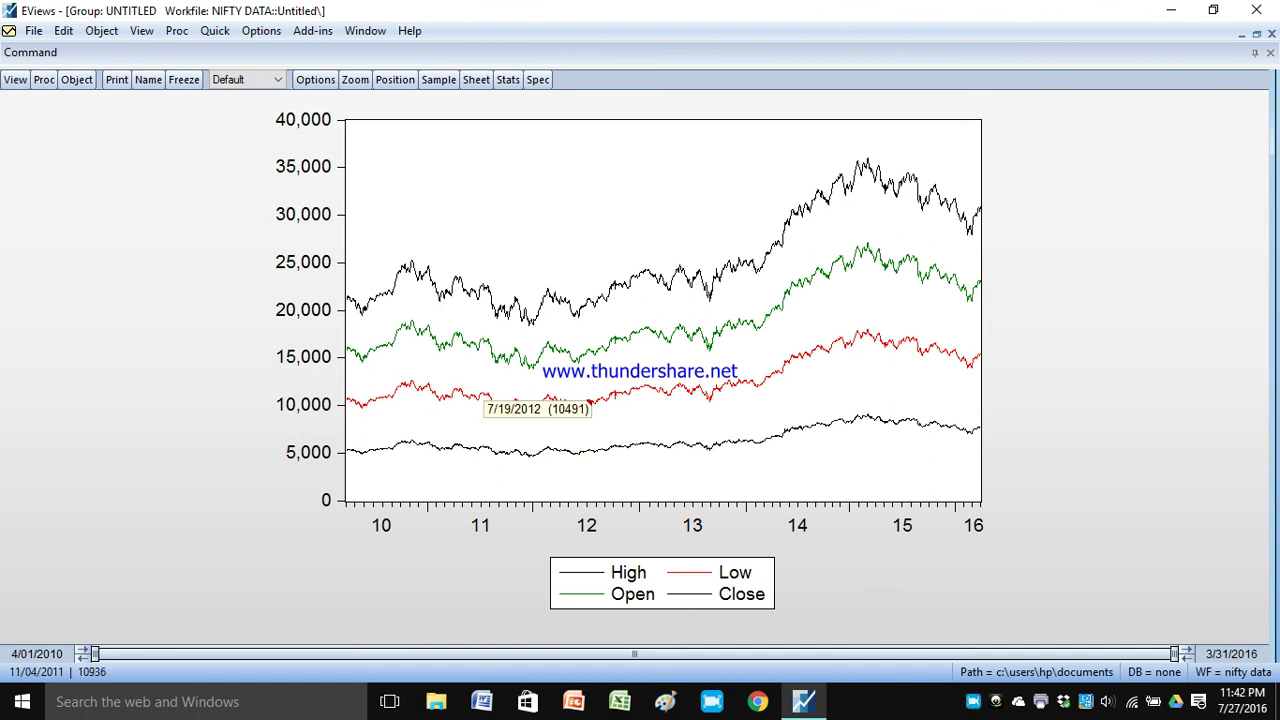
pyautogui.moveTo(584, 344)
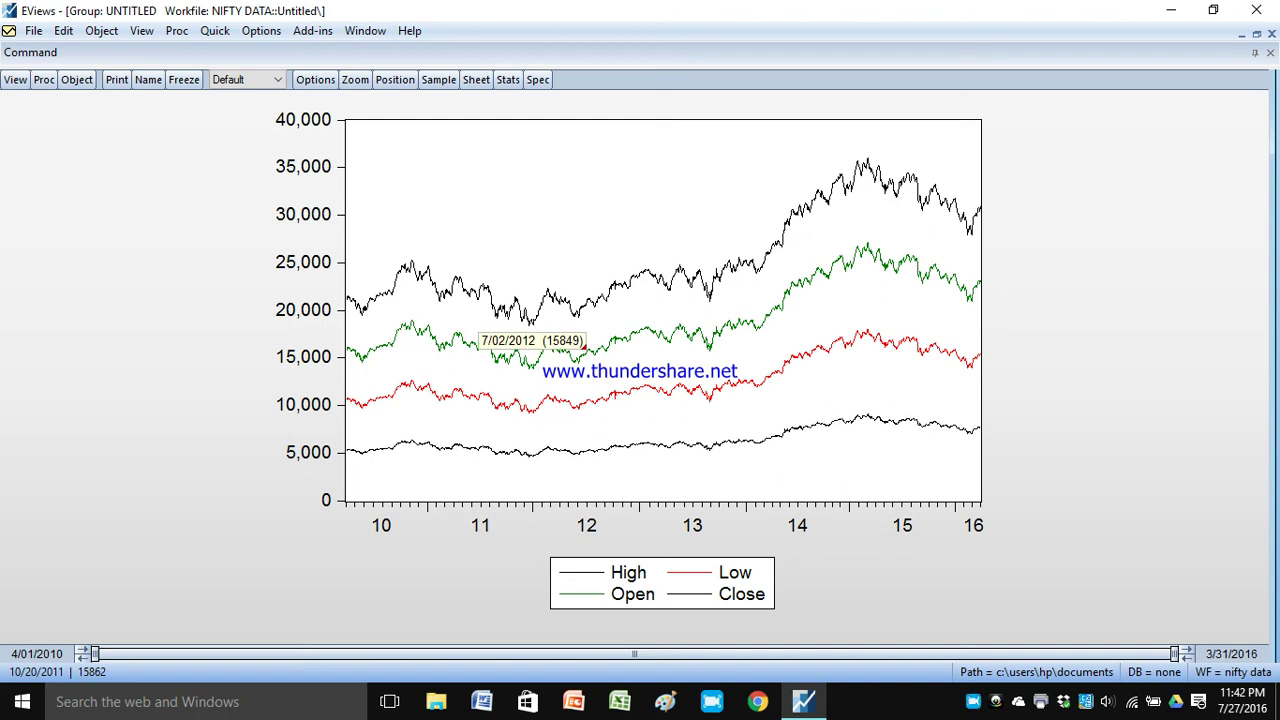
pyautogui.moveTo(582, 299)
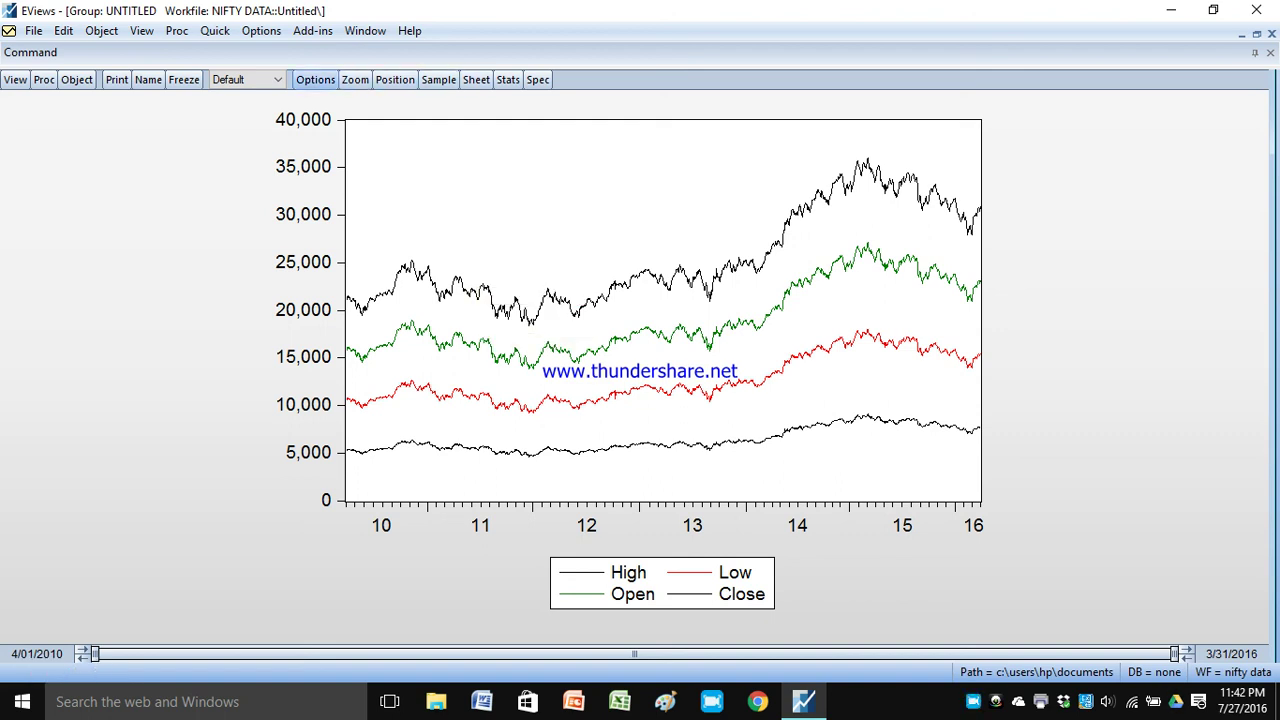
pyautogui.click(315, 79)
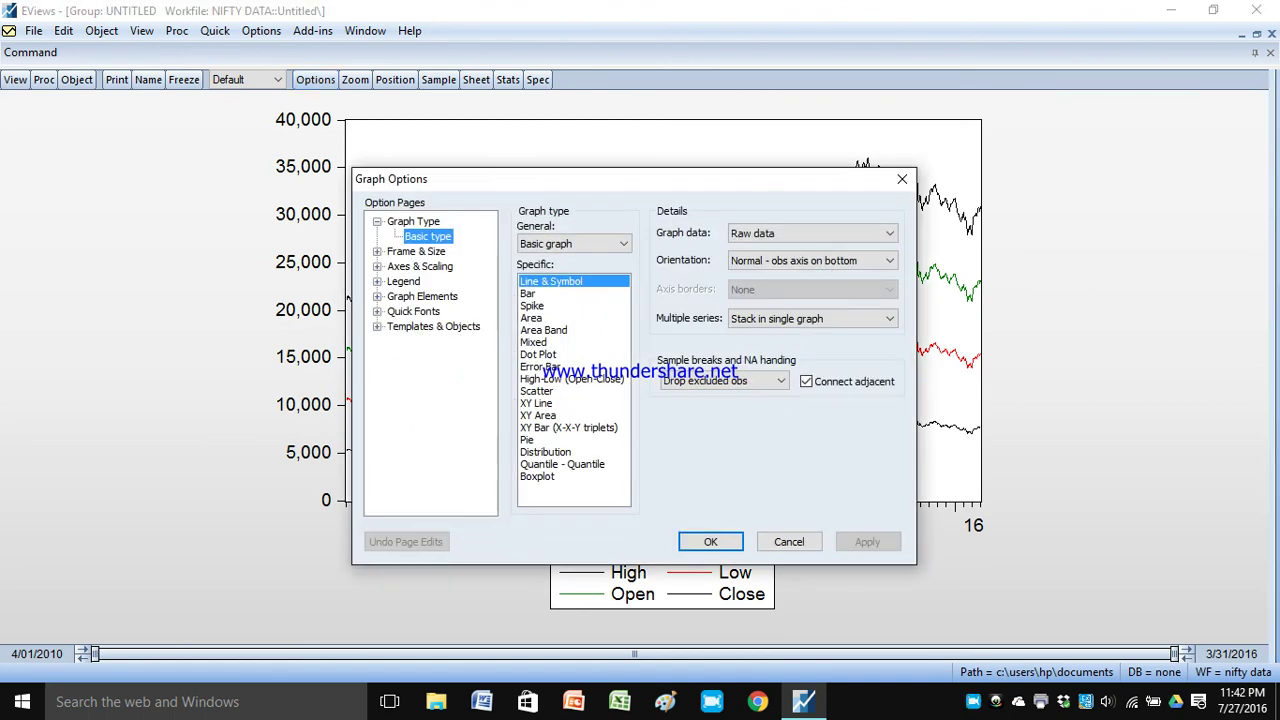
pyautogui.click(812, 318)
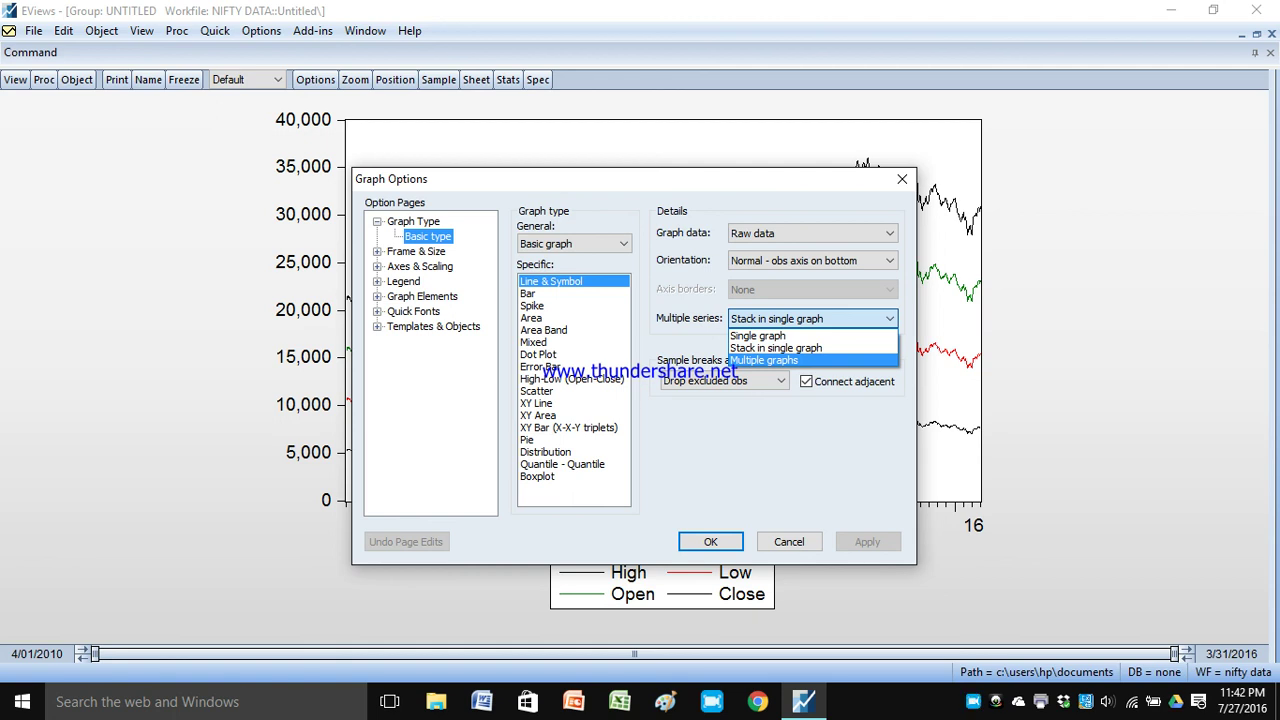
pyautogui.click(800, 360)
pyautogui.click(710, 541)
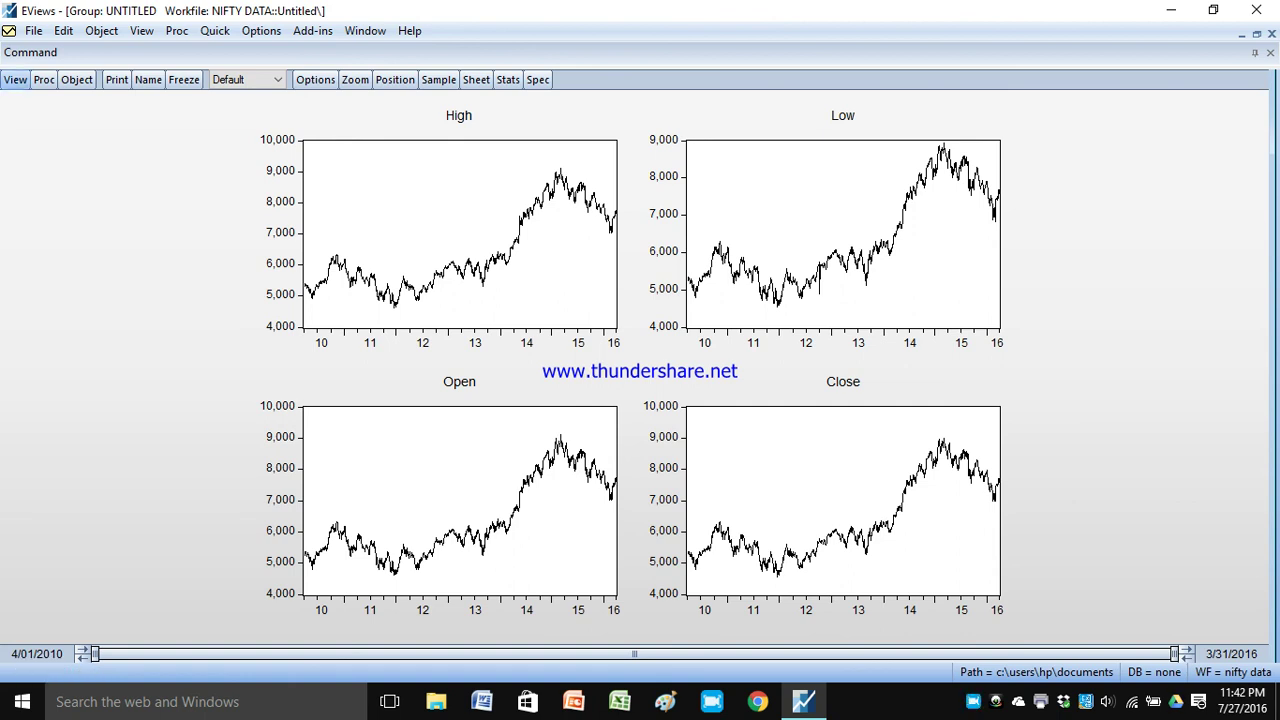
# - Display the Common Sample descriptive statistics for the high, low, open and close group
pyautogui.click(15, 79)
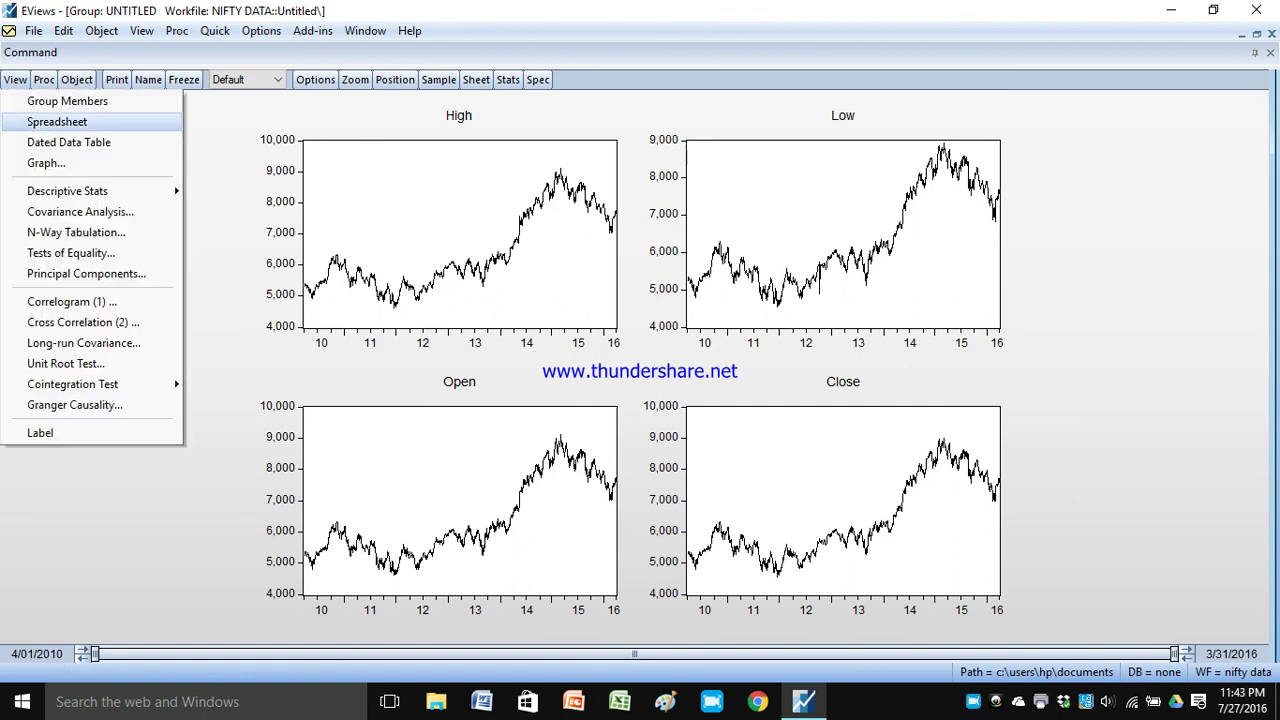
pyautogui.moveTo(67, 191)
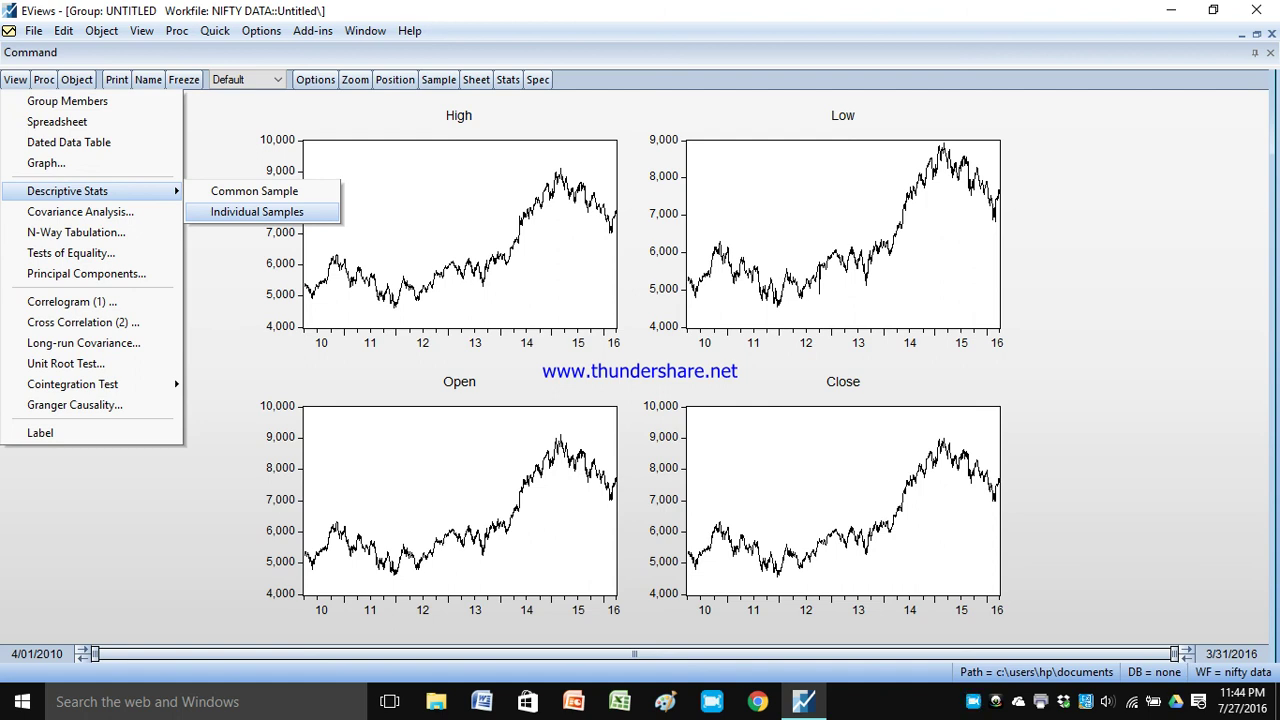
pyautogui.press('Up')
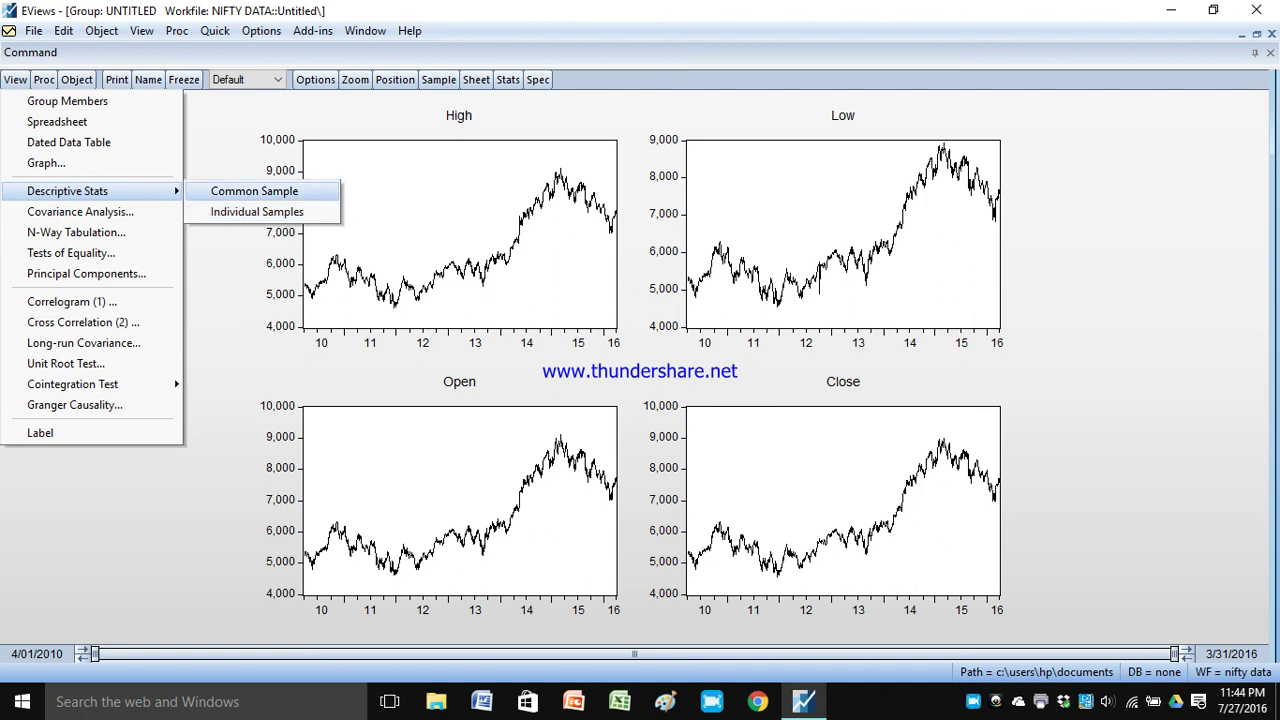
pyautogui.press('Return')
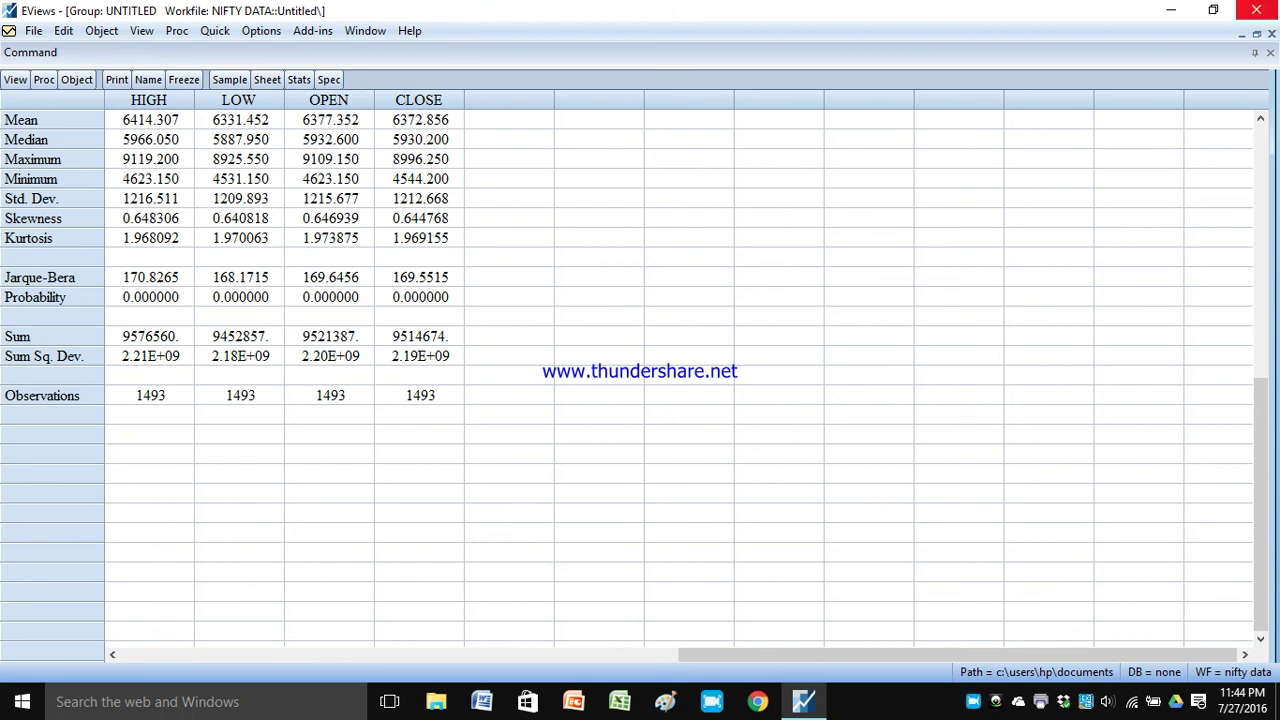
# - Exit the program, deleting the untitled group and discarding the changes to the nifty data workfile
pyautogui.click(1271, 33)
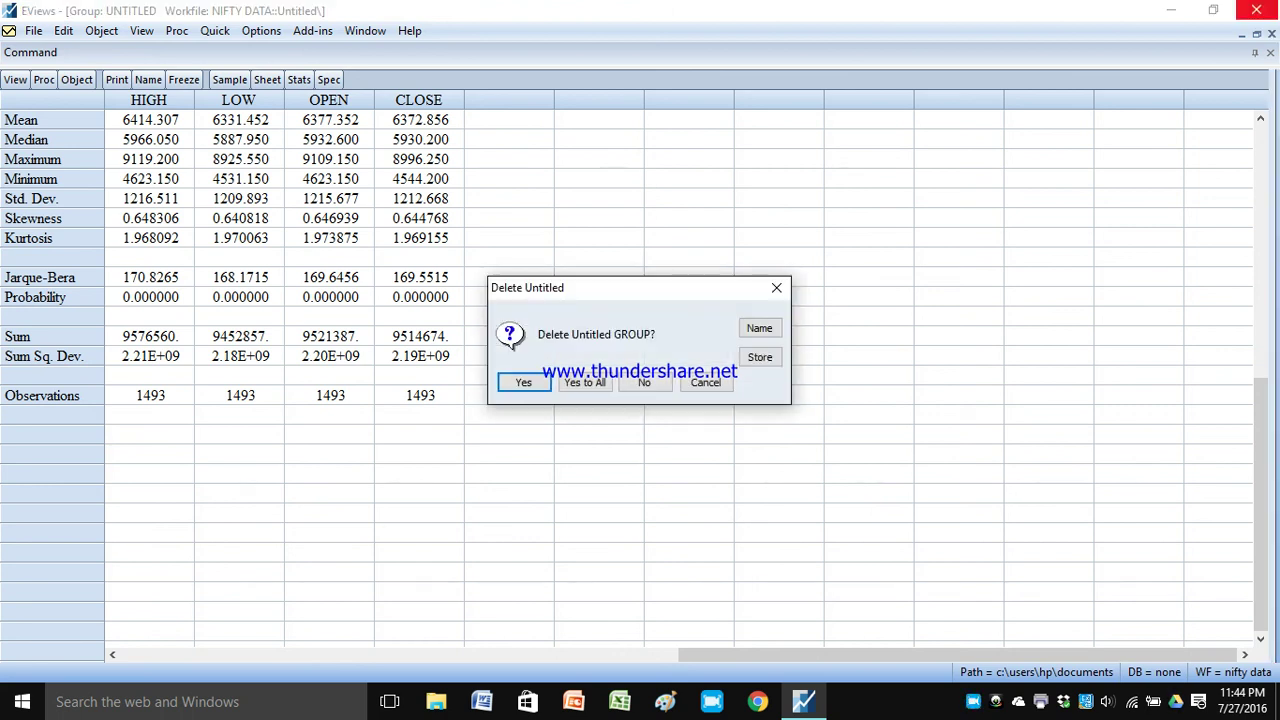
pyautogui.click(580, 383)
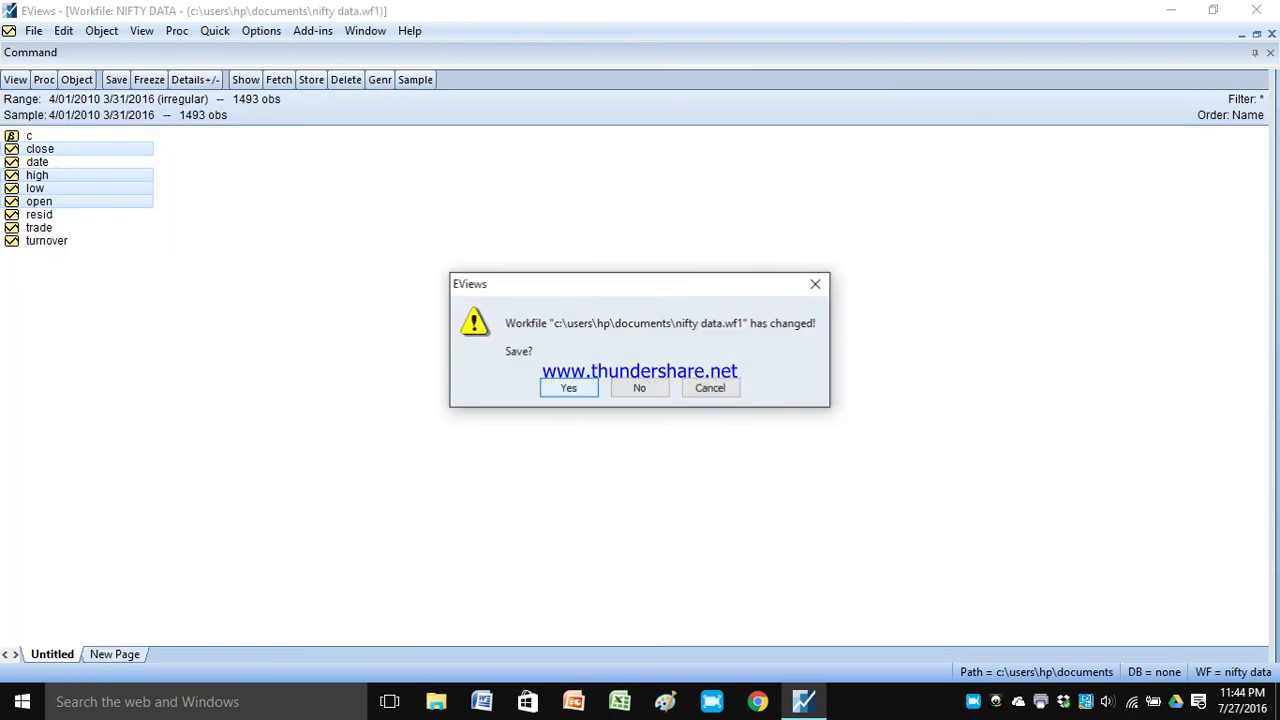
pyautogui.click(639, 388)
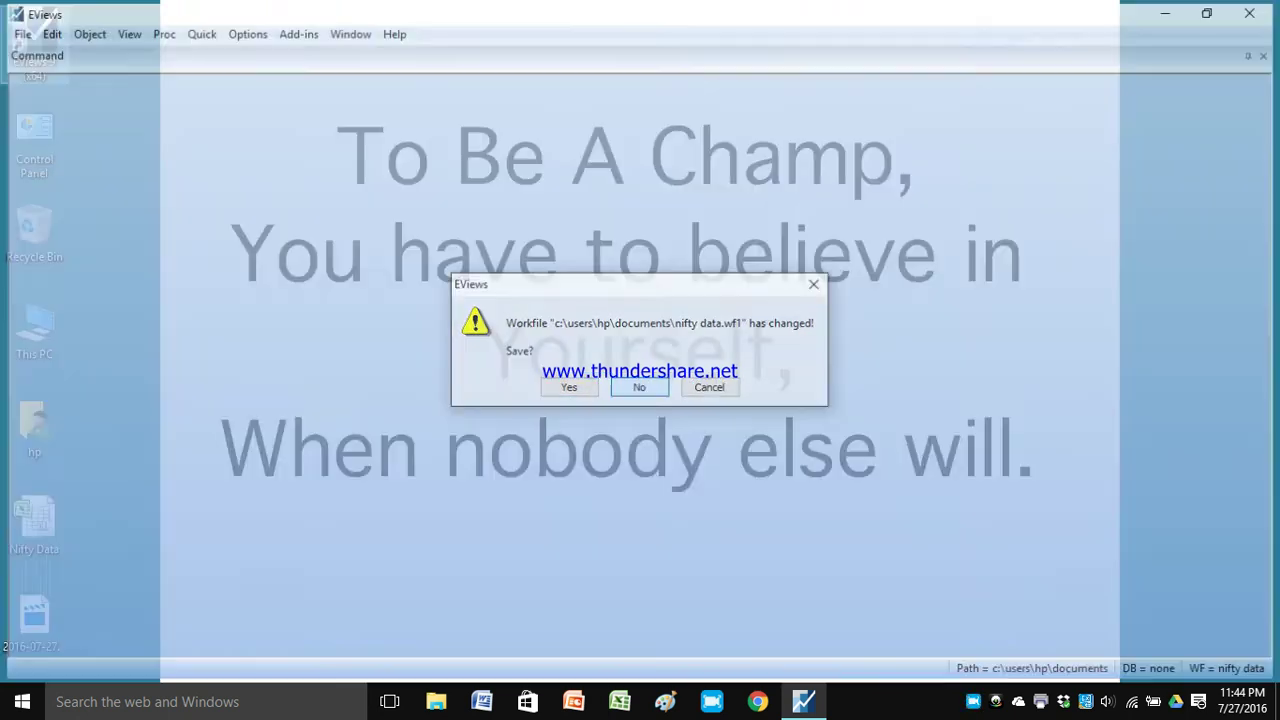